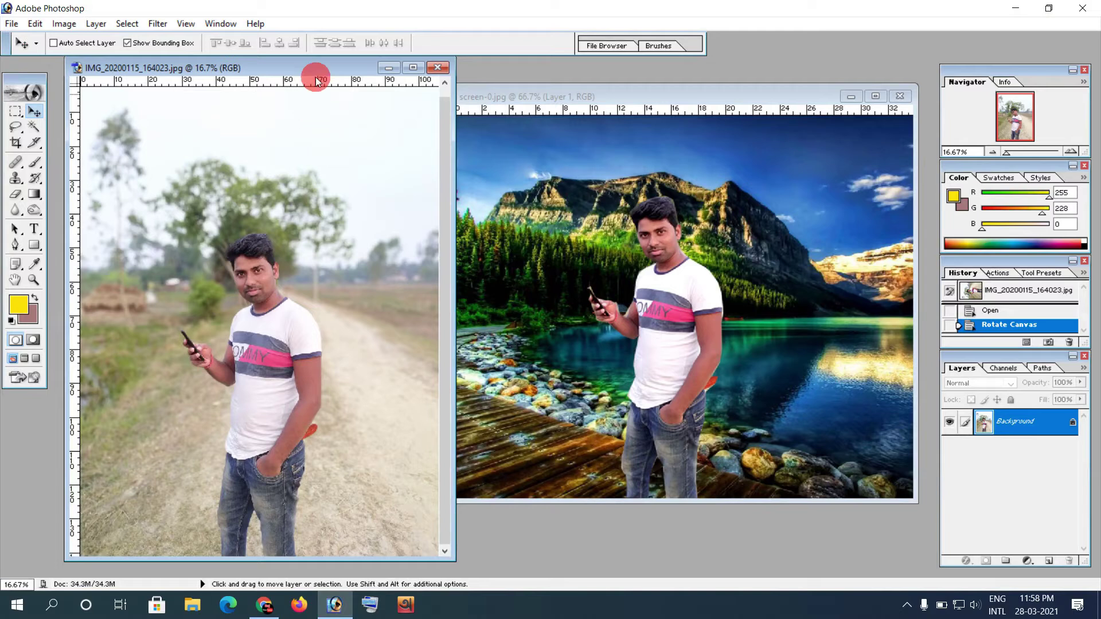
# Arrange the original photo and the finished lake composite side by side to compare them
pyautogui.moveTo(311, 68); pyautogui.dragTo(297, 68)
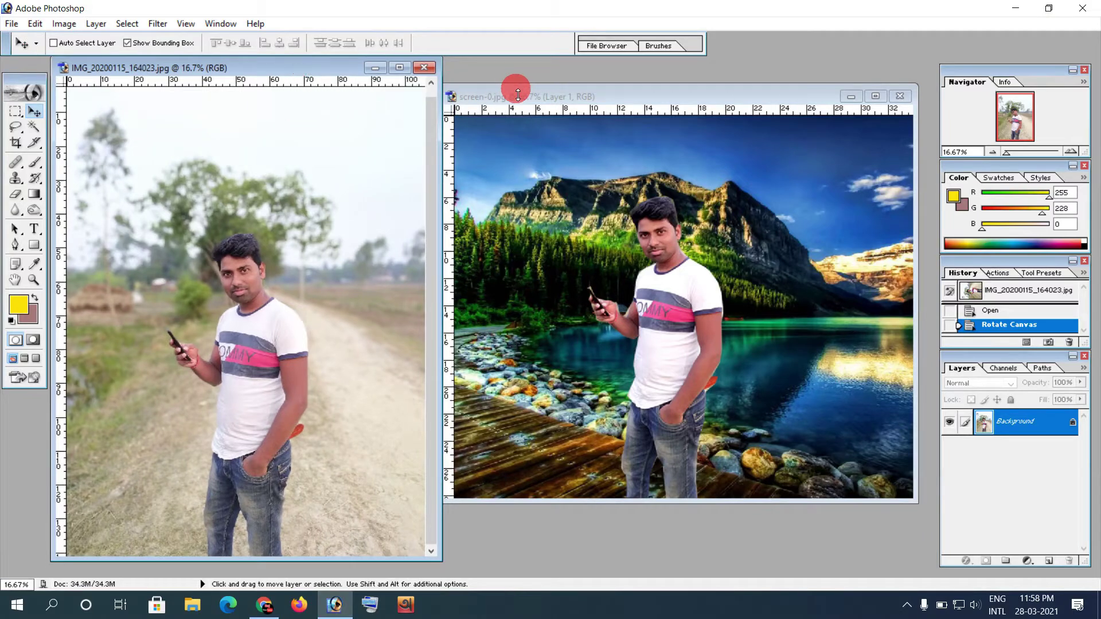
pyautogui.moveTo(279, 71); pyautogui.dragTo(276, 88)
pyautogui.click(696, 90)
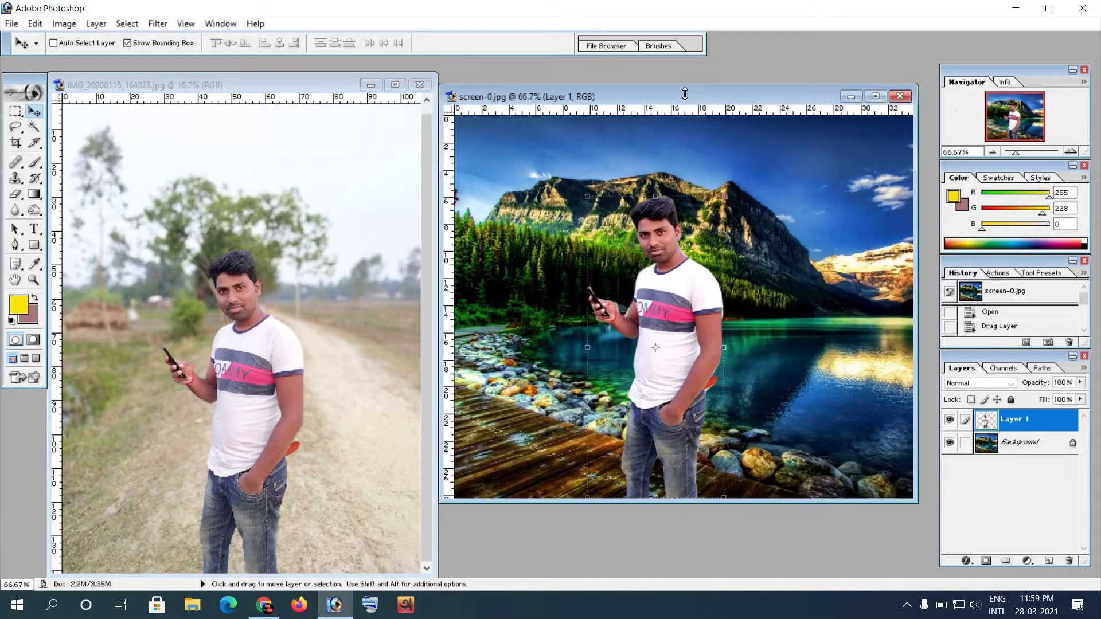
pyautogui.moveTo(688, 100)
pyautogui.mouseDown()
pyautogui.moveTo(665, 107)
pyautogui.moveTo(676, 102)
pyautogui.mouseUp()
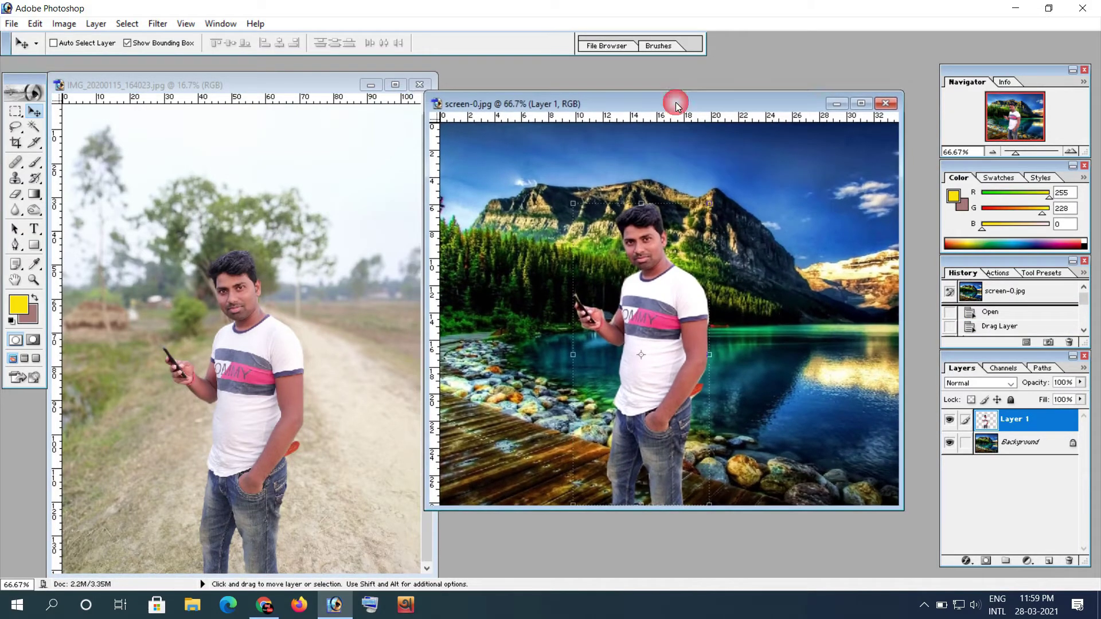
pyautogui.click(339, 246)
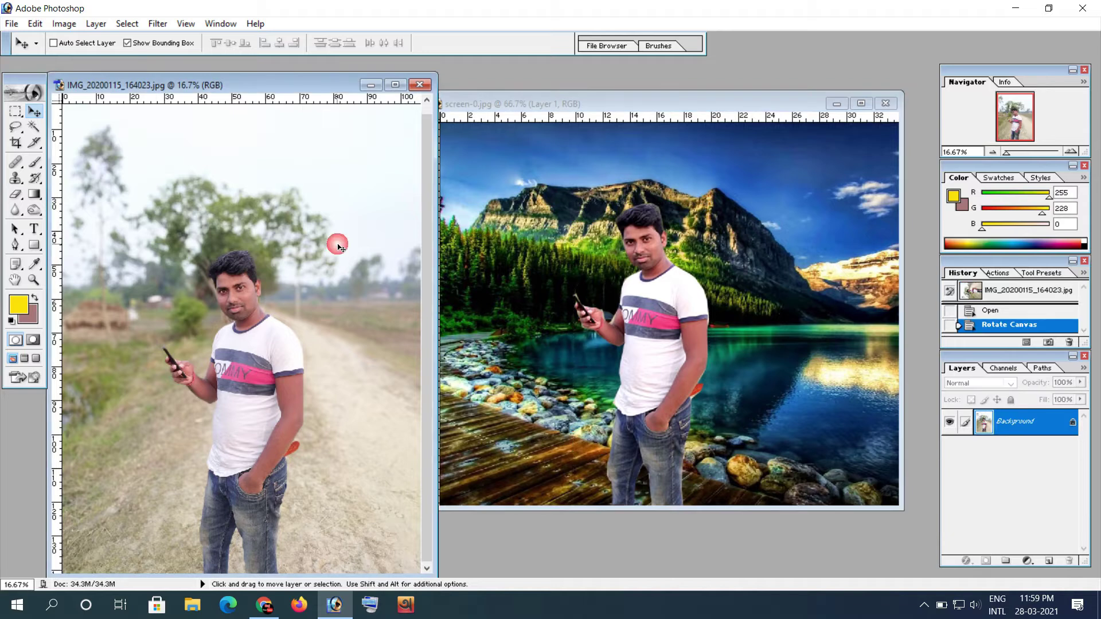
pyautogui.click(566, 227)
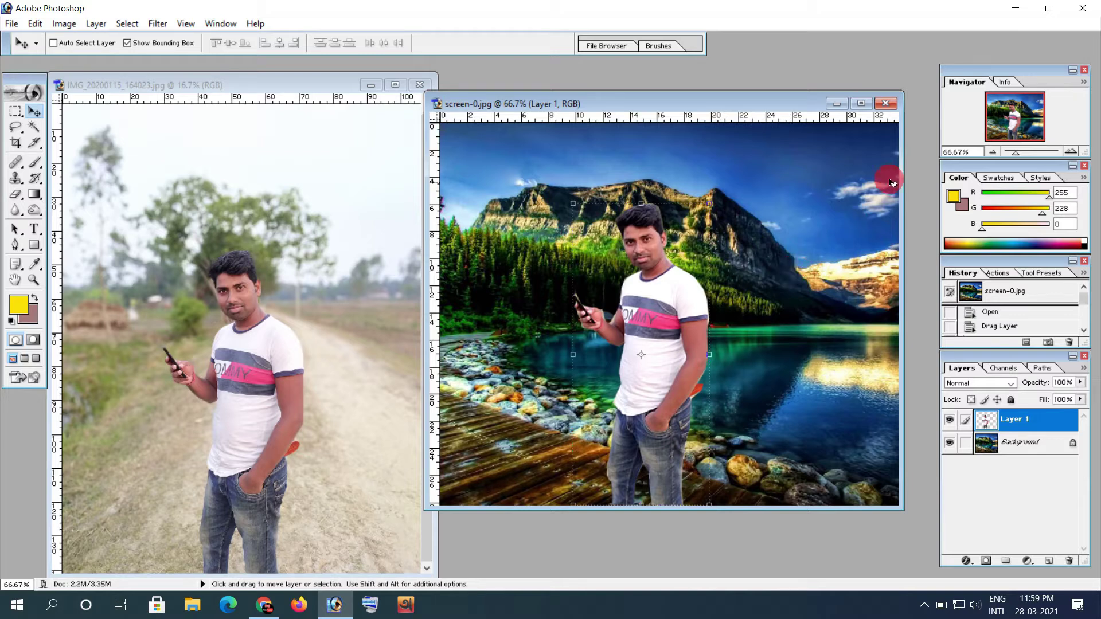
# Close both open images without saving their changes
pyautogui.click(886, 103)
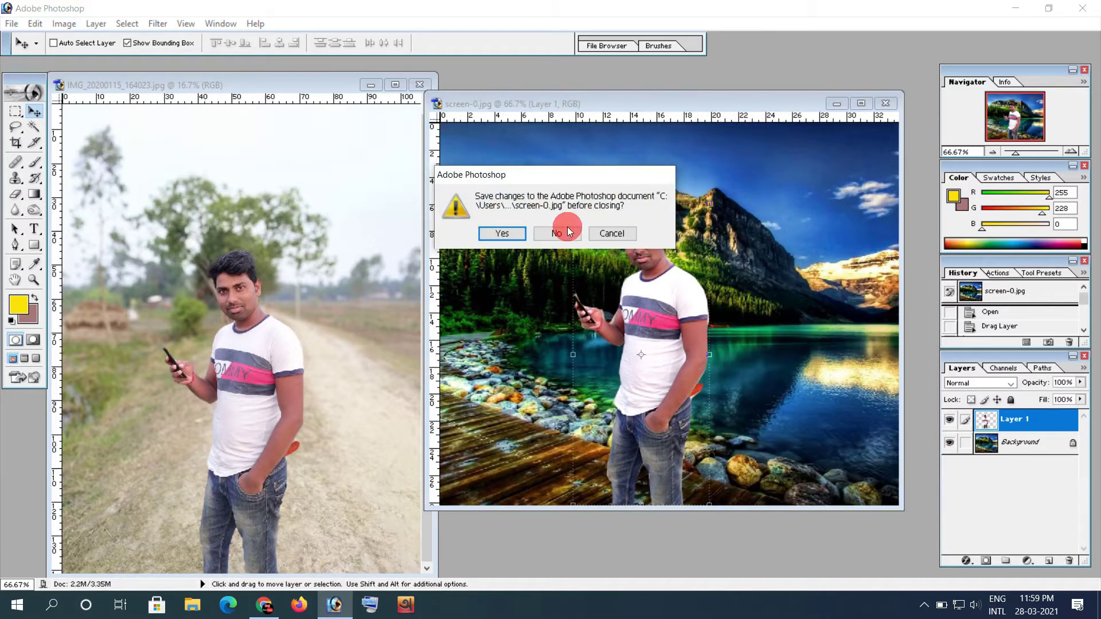
pyautogui.click(568, 232)
pyautogui.click(421, 84)
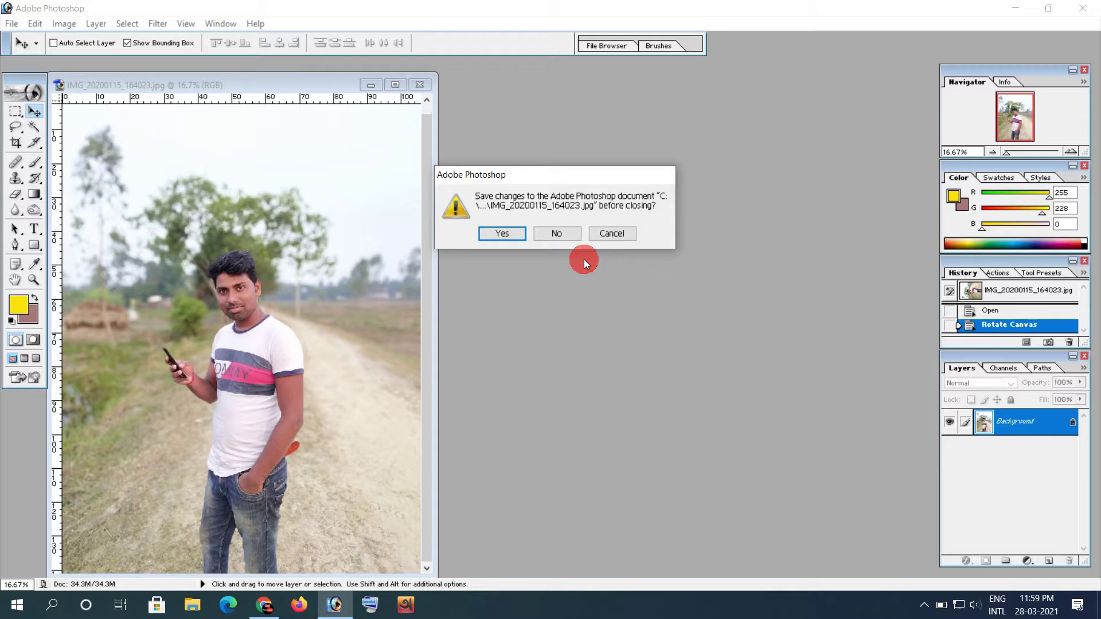
pyautogui.click(560, 233)
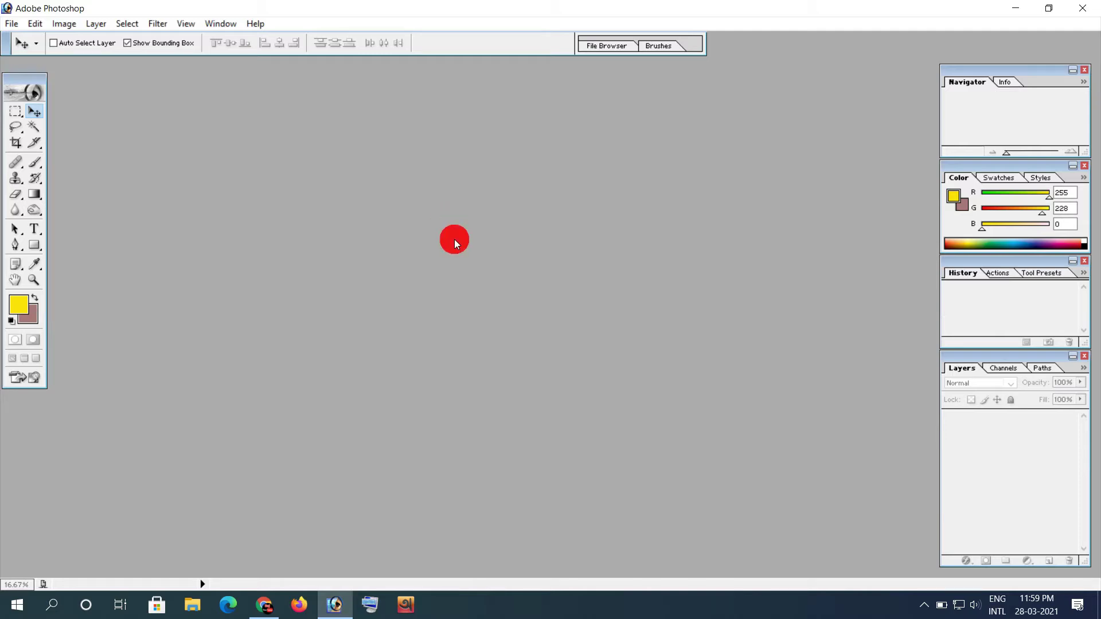
# Open IMG_20200115_164023.jpg and screen-0.jpg together from the Desktop
pyautogui.click(8, 23)
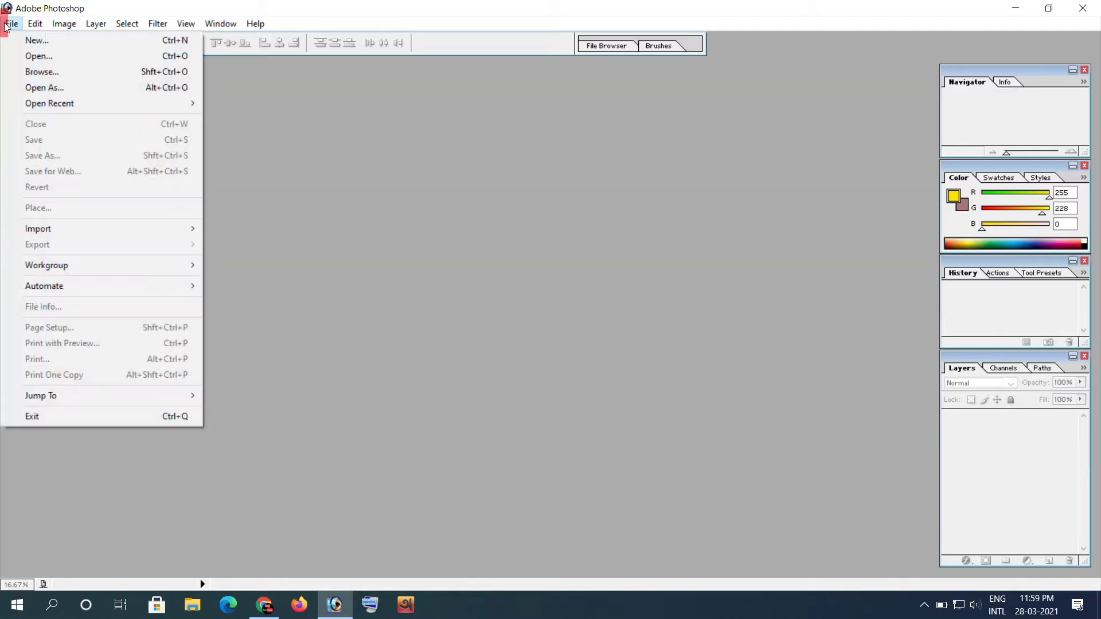
pyautogui.click(34, 56)
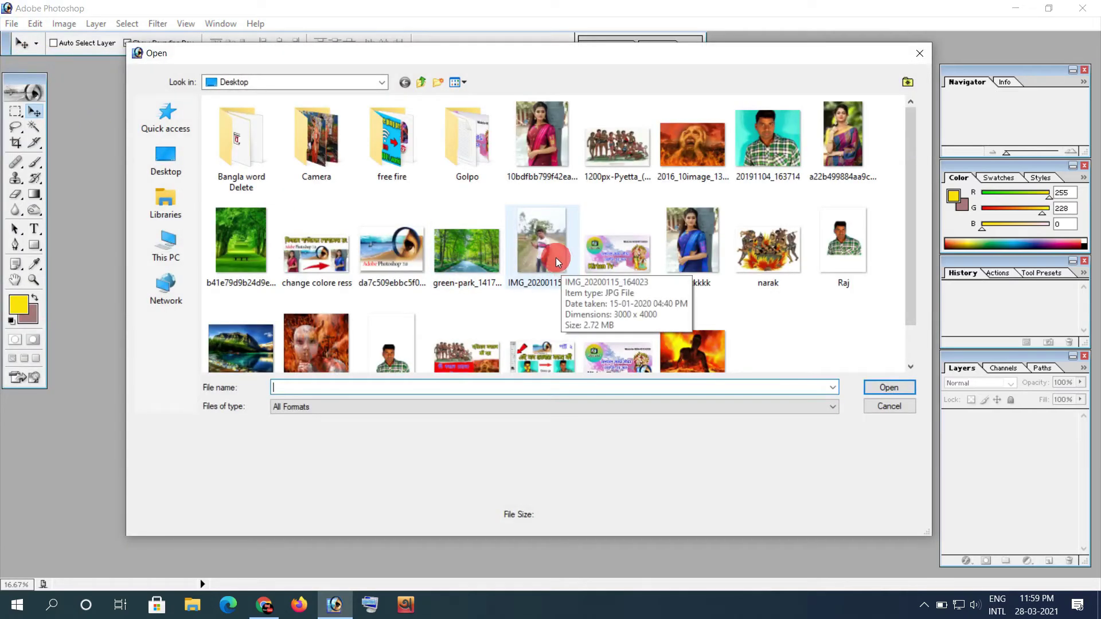
pyautogui.click(556, 255)
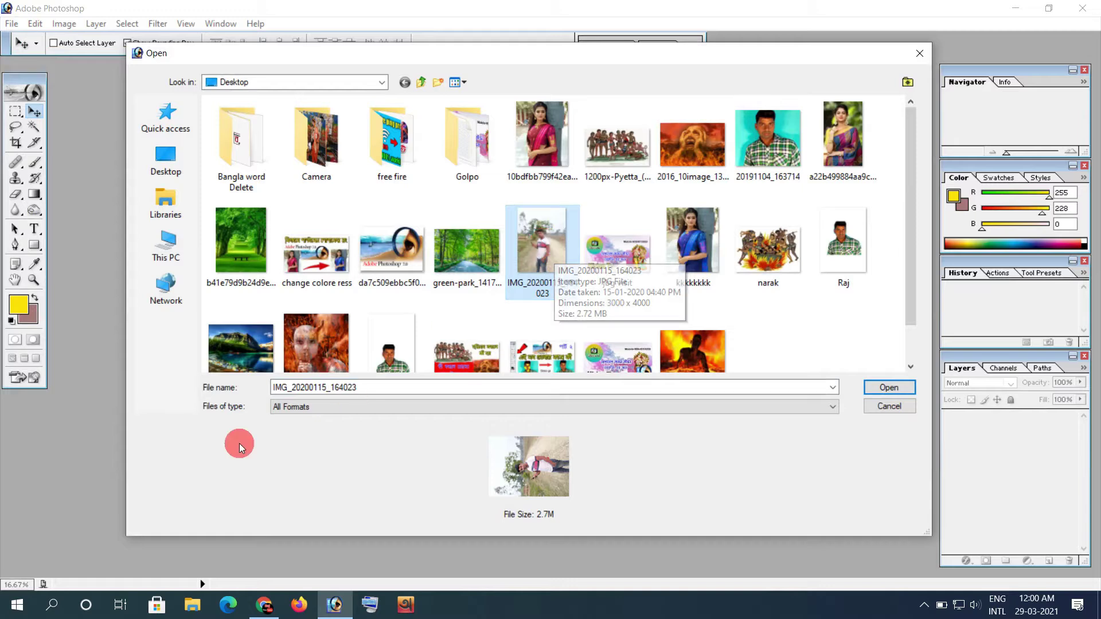
pyautogui.keyDown('ctrl'); pyautogui.click(240, 349); pyautogui.keyUp('ctrl')
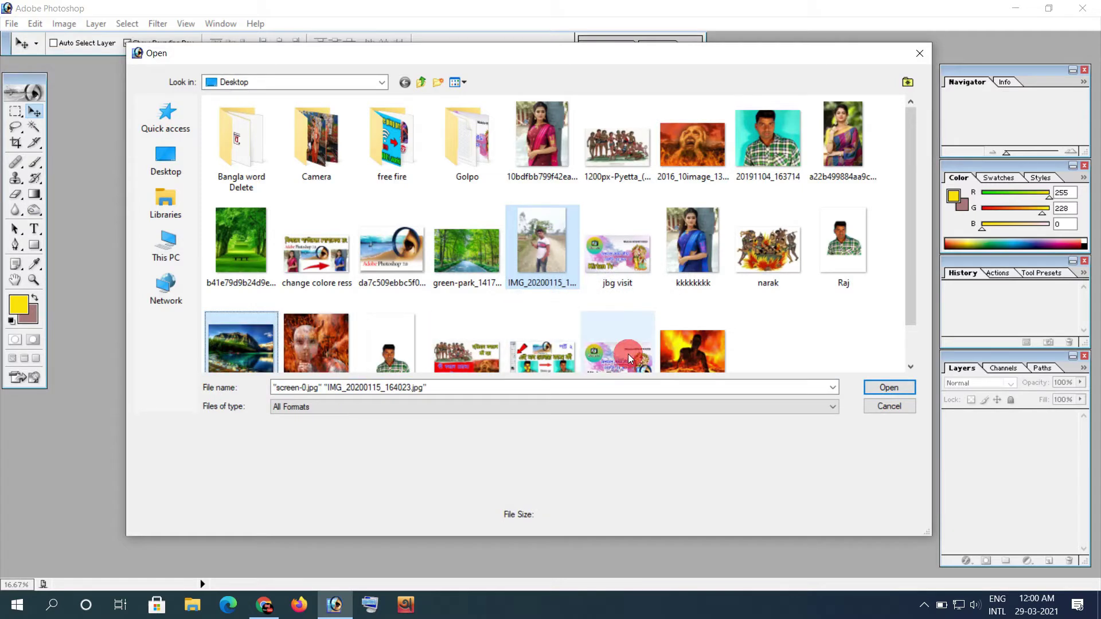
pyautogui.click(888, 390)
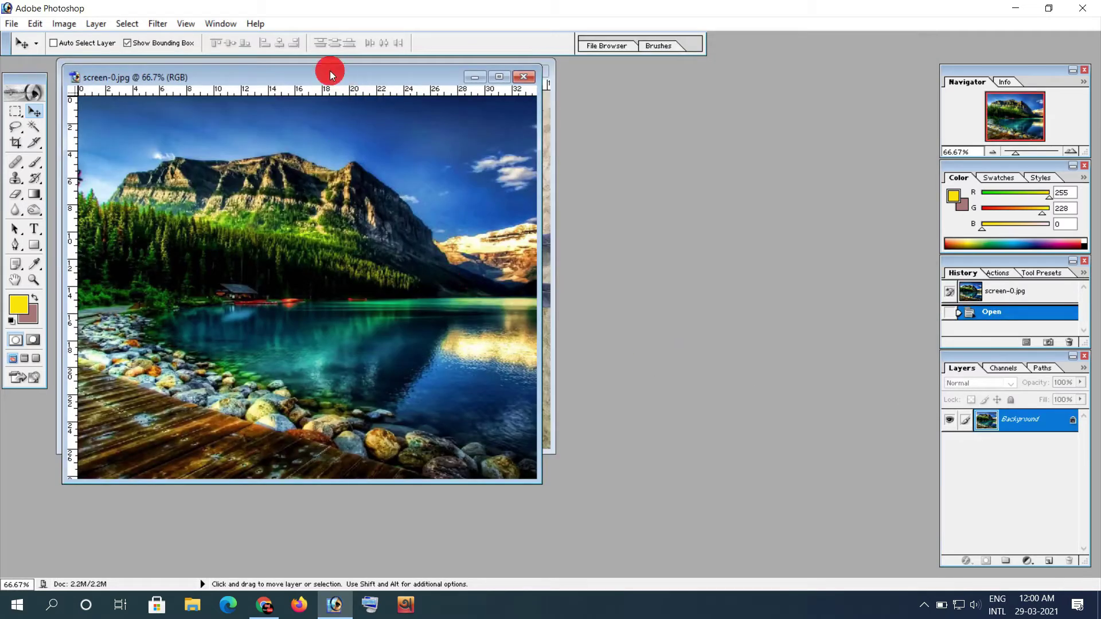
# Move the two image windows apart and rotate the portrait photo's canvas 90° clockwise
pyautogui.moveTo(422, 85); pyautogui.dragTo(821, 161)
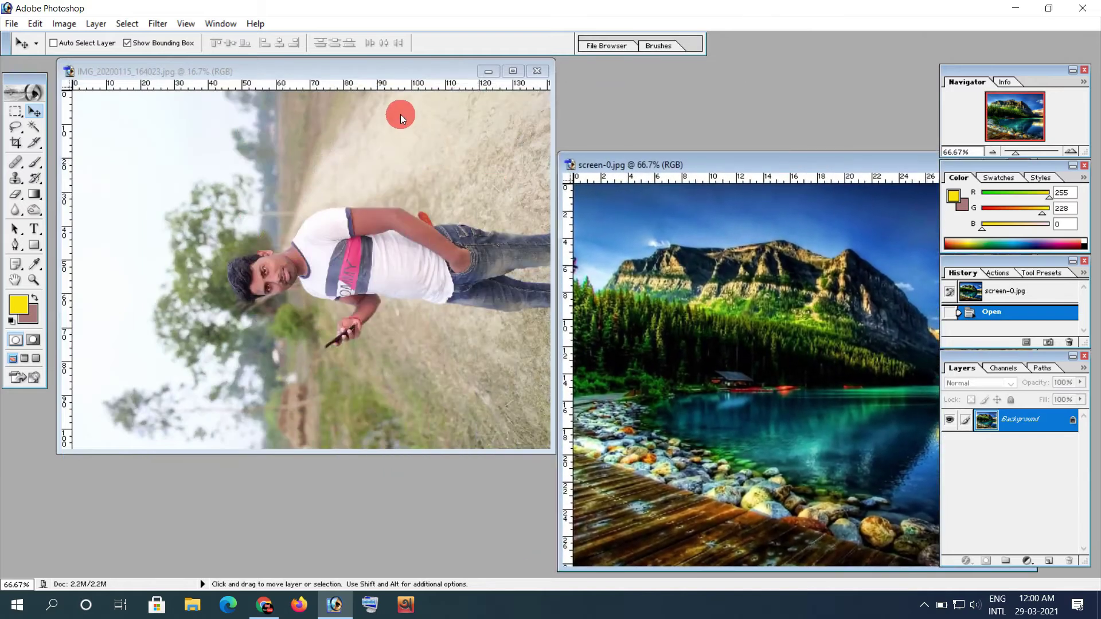
pyautogui.click(390, 85)
pyautogui.moveTo(391, 71); pyautogui.dragTo(419, 85)
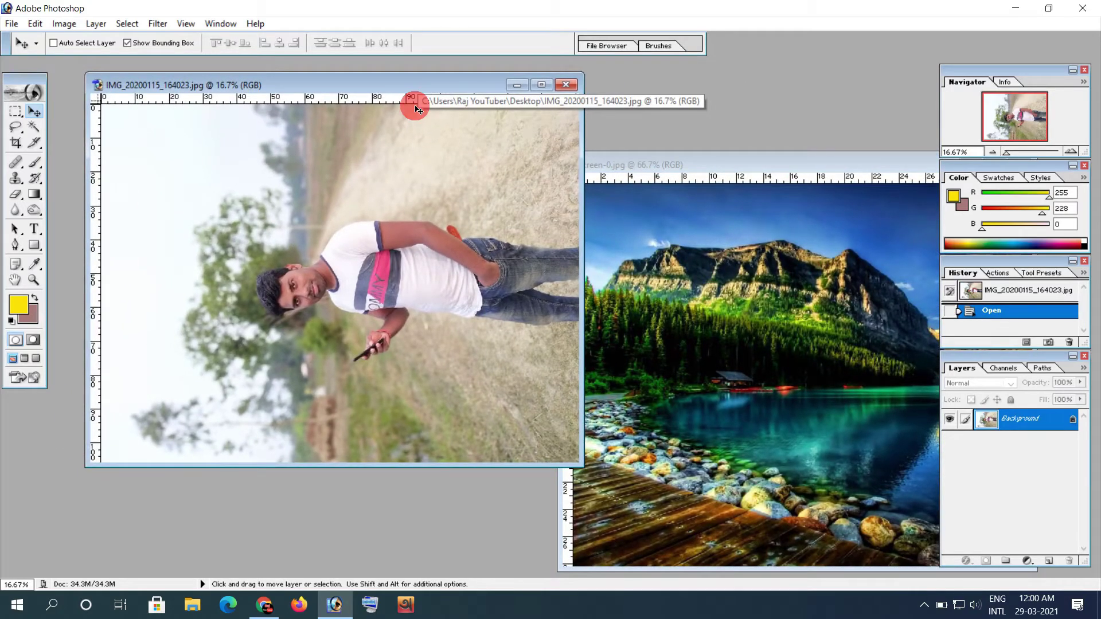
pyautogui.click(64, 24)
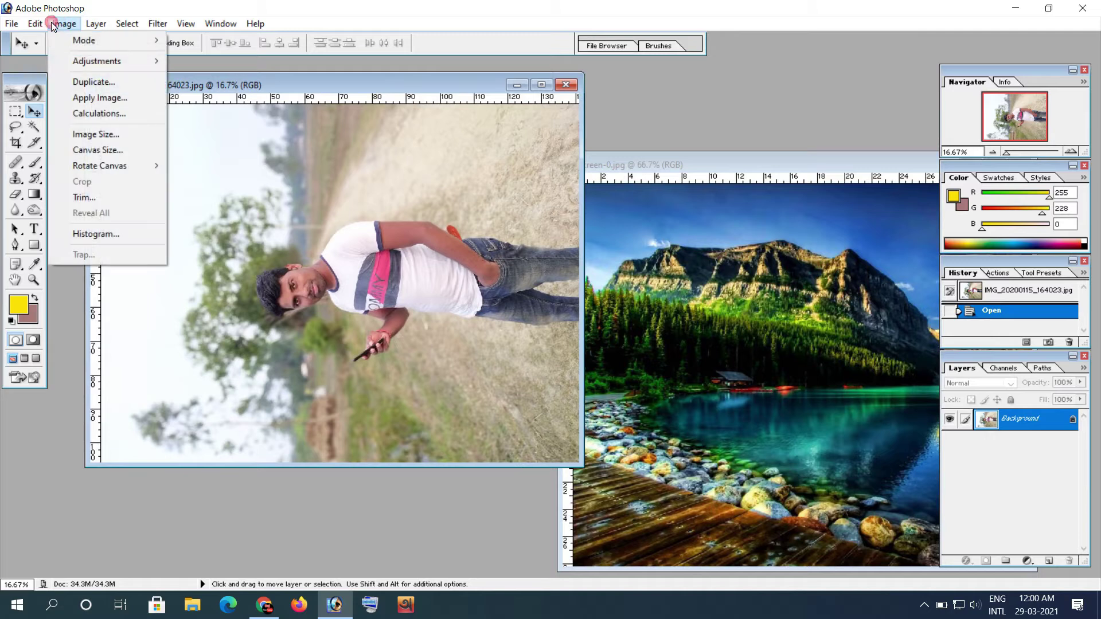
pyautogui.moveTo(144, 167)
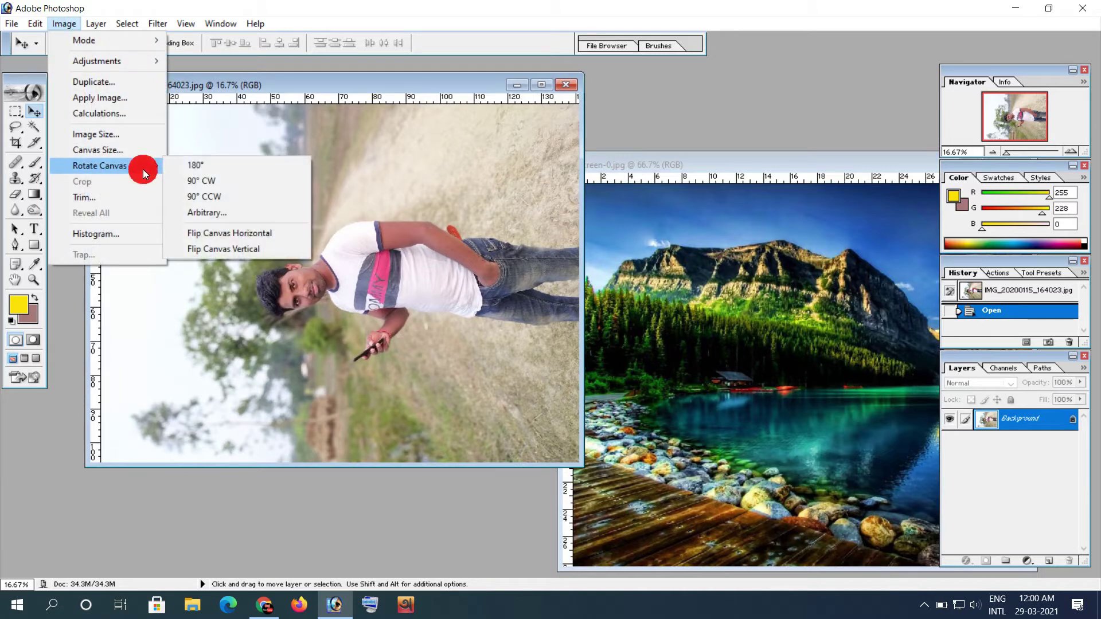
pyautogui.click(222, 183)
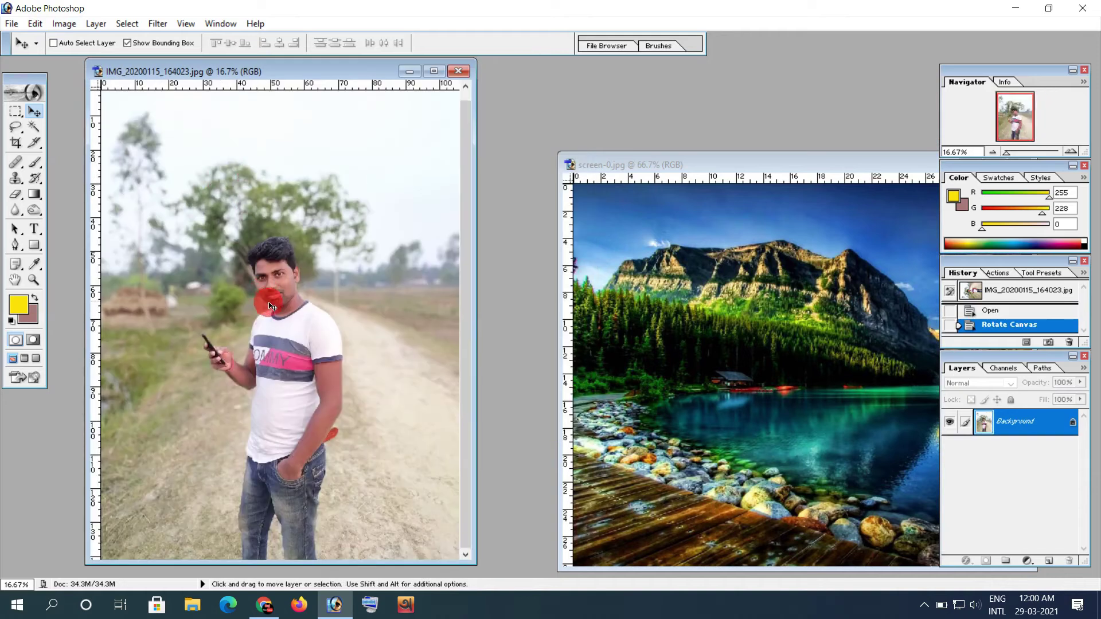
# Place the portrait and lake image windows side by side and make the portrait the active image
pyautogui.moveTo(296, 70); pyautogui.dragTo(337, 60)
pyautogui.moveTo(358, 261); pyautogui.dragTo(420, 276)
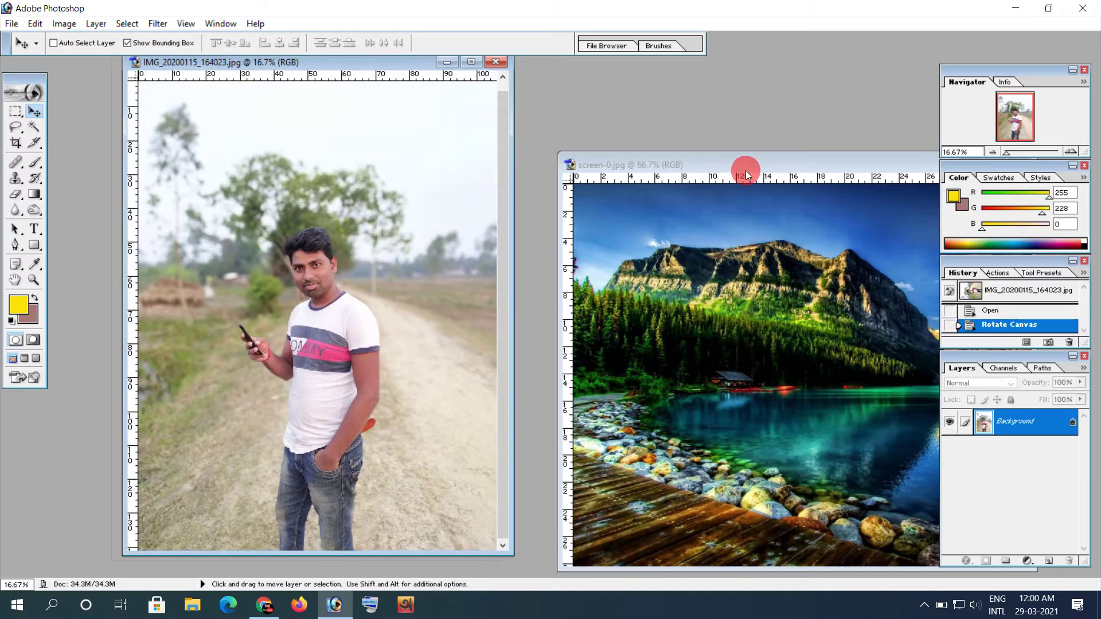
pyautogui.moveTo(745, 173); pyautogui.dragTo(642, 134)
pyautogui.click(341, 68)
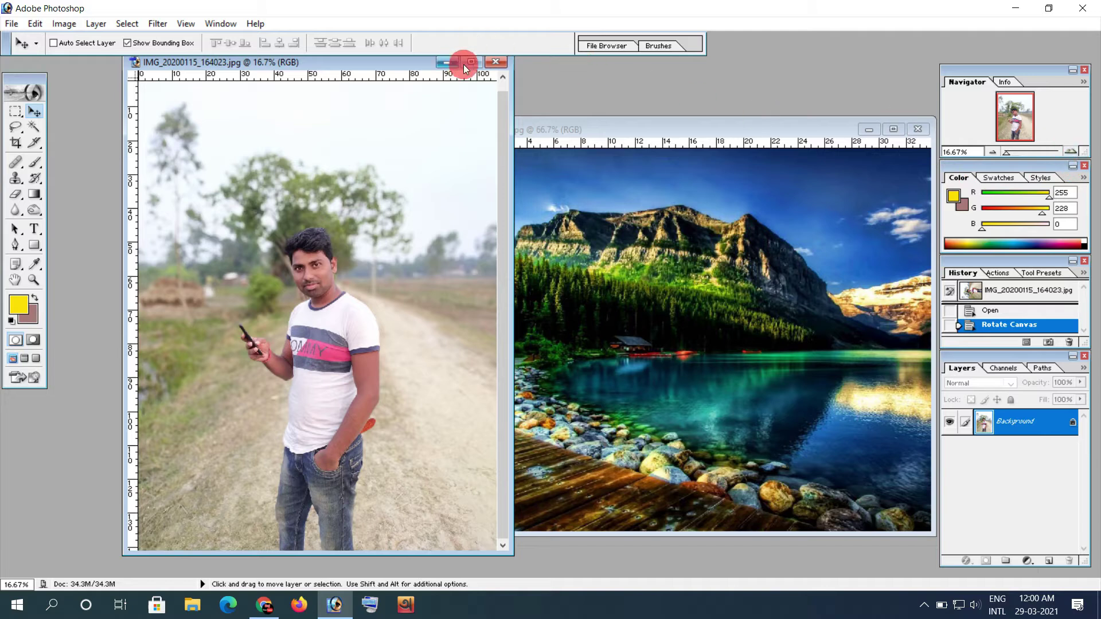
# Start a Pen tool path at the bottom of the jeans and trace up the inner edge of the right-hand leg to the crotch
pyautogui.click(1070, 152)
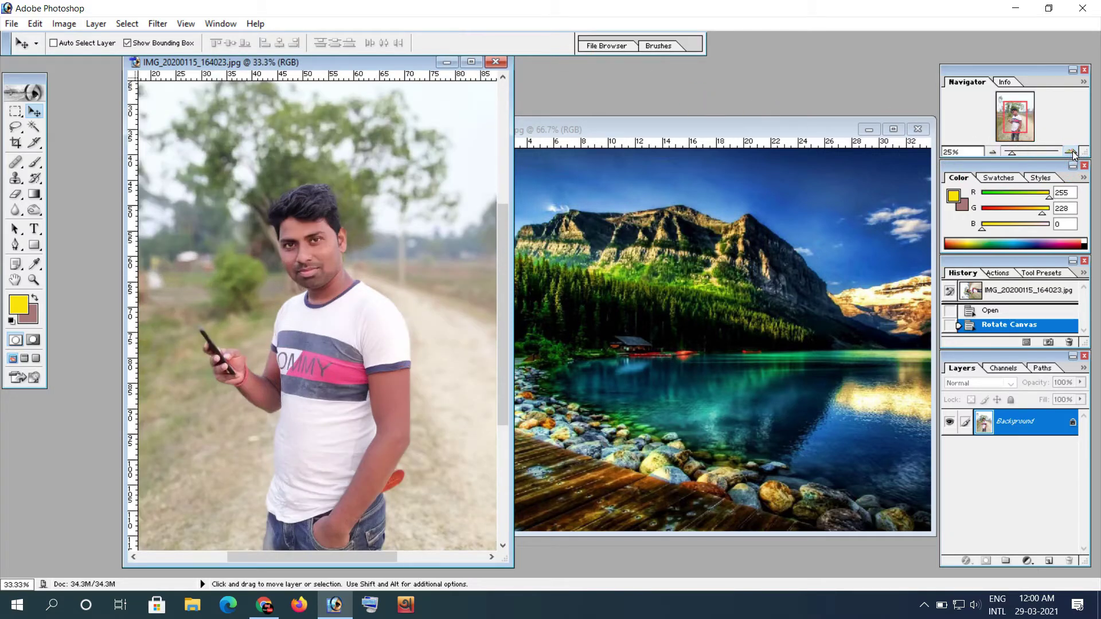
pyautogui.click(1070, 152)
pyautogui.scroll(-5, 421, 301)
pyautogui.scroll(-3, 421, 303)
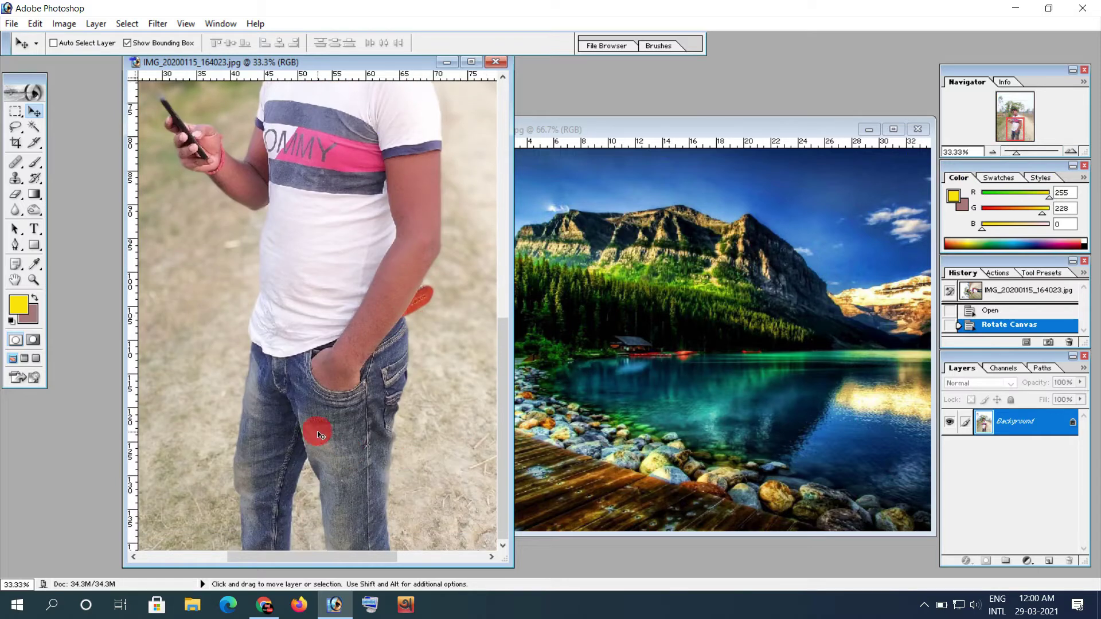
pyautogui.click(16, 246)
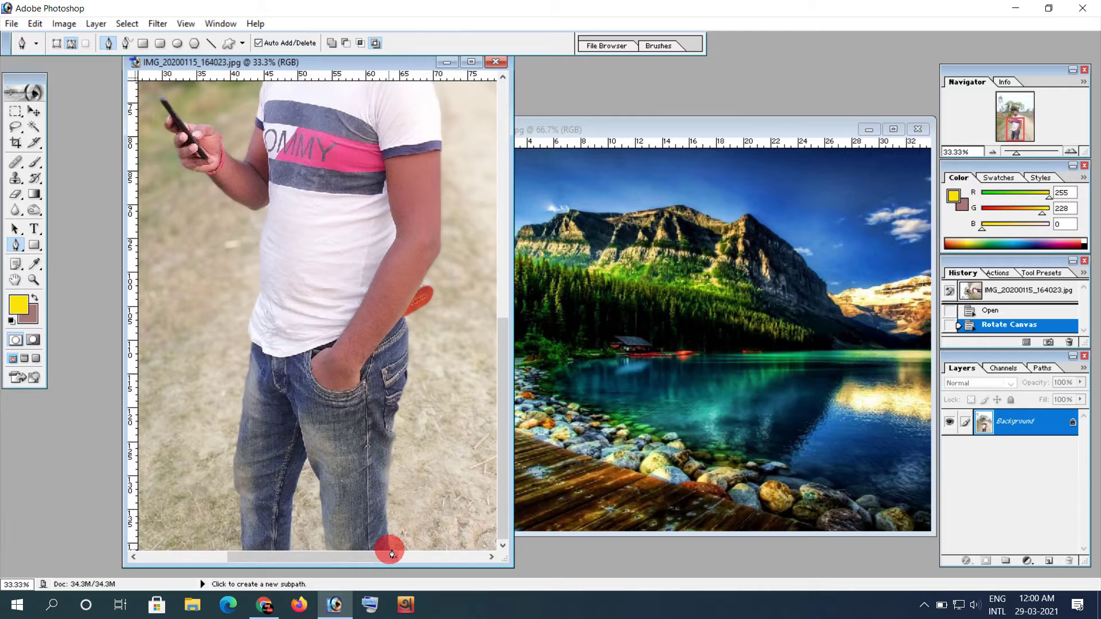
pyautogui.click(360, 550)
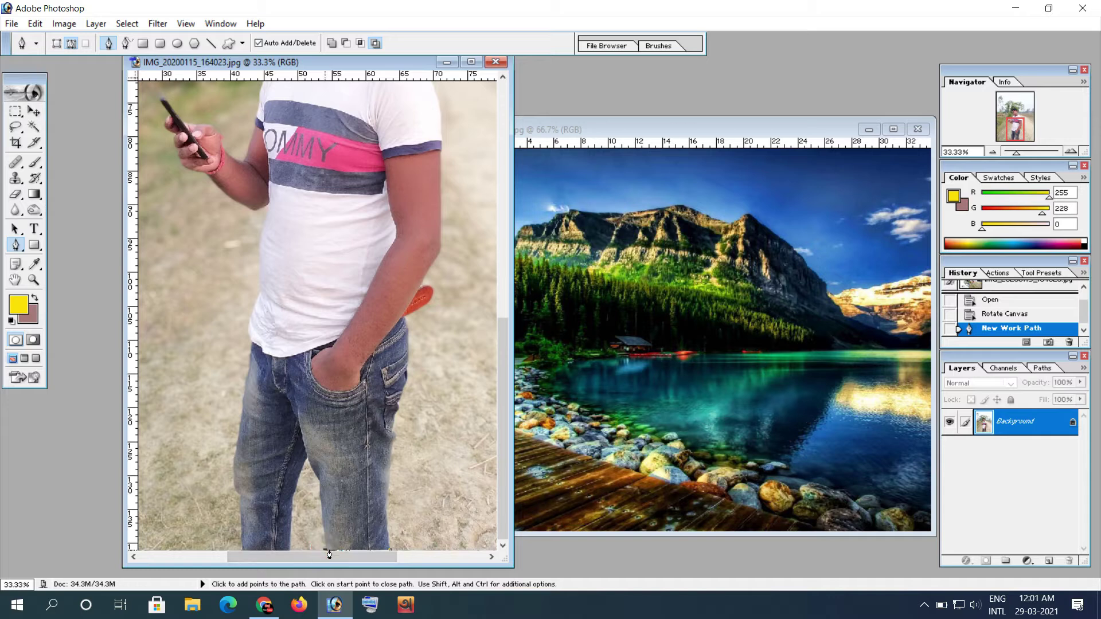
pyautogui.click(325, 550)
pyautogui.click(322, 514)
pyautogui.click(322, 502)
pyautogui.click(320, 491)
pyautogui.click(320, 484)
pyautogui.click(318, 478)
pyautogui.click(313, 465)
pyautogui.click(308, 459)
# Continue the path from the crotch down the inner edge of the left-hand leg to the image's bottom edge
pyautogui.click(294, 501)
pyautogui.click(294, 505)
pyautogui.click(289, 527)
pyautogui.click(292, 546)
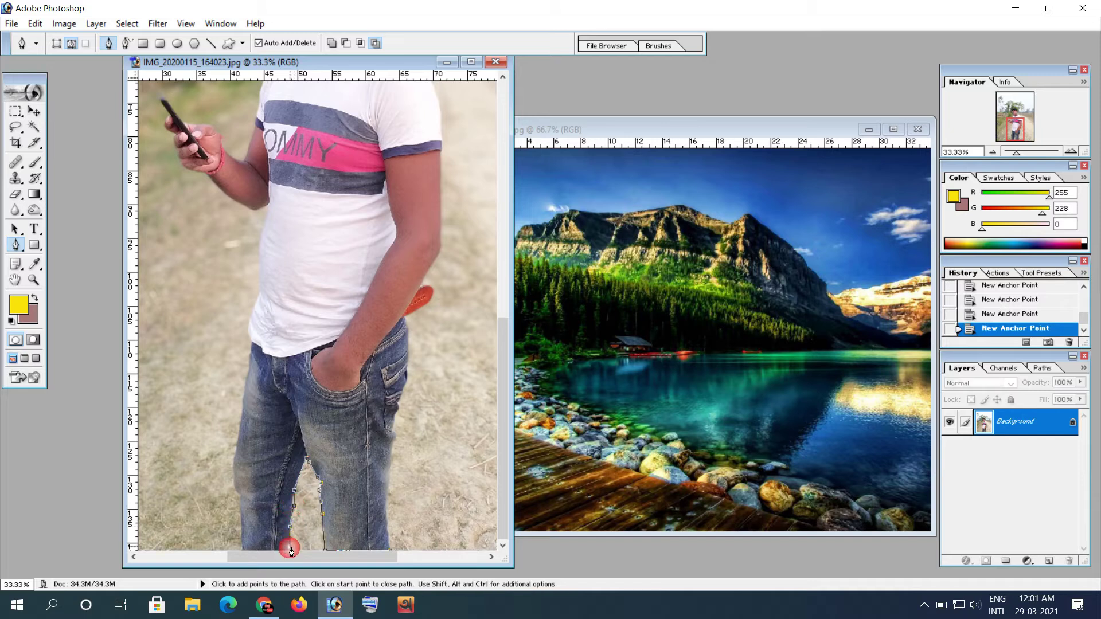
# Carry the path across the bottom of the left-hand leg and up its outer edge to the shirt hem
pyautogui.click(237, 551)
pyautogui.click(245, 526)
pyautogui.click(244, 495)
pyautogui.click(241, 446)
pyautogui.click(1071, 153)
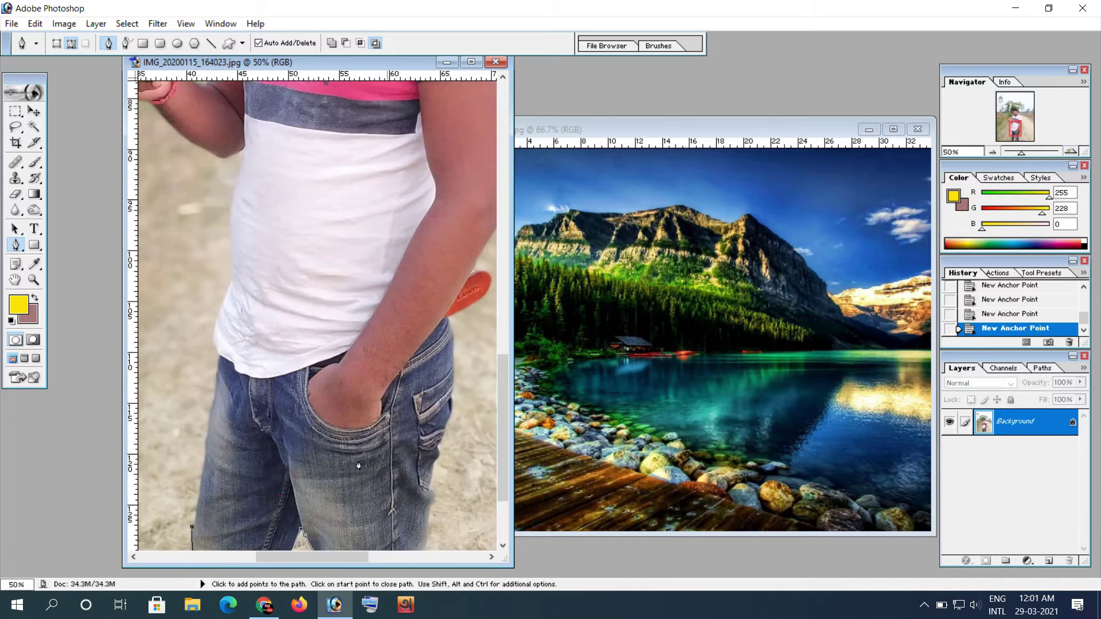
pyautogui.click(204, 464)
pyautogui.click(214, 407)
pyautogui.click(218, 373)
# Trace the path up the left edge of the white shirt from the hem to the elbow
pyautogui.click(209, 336)
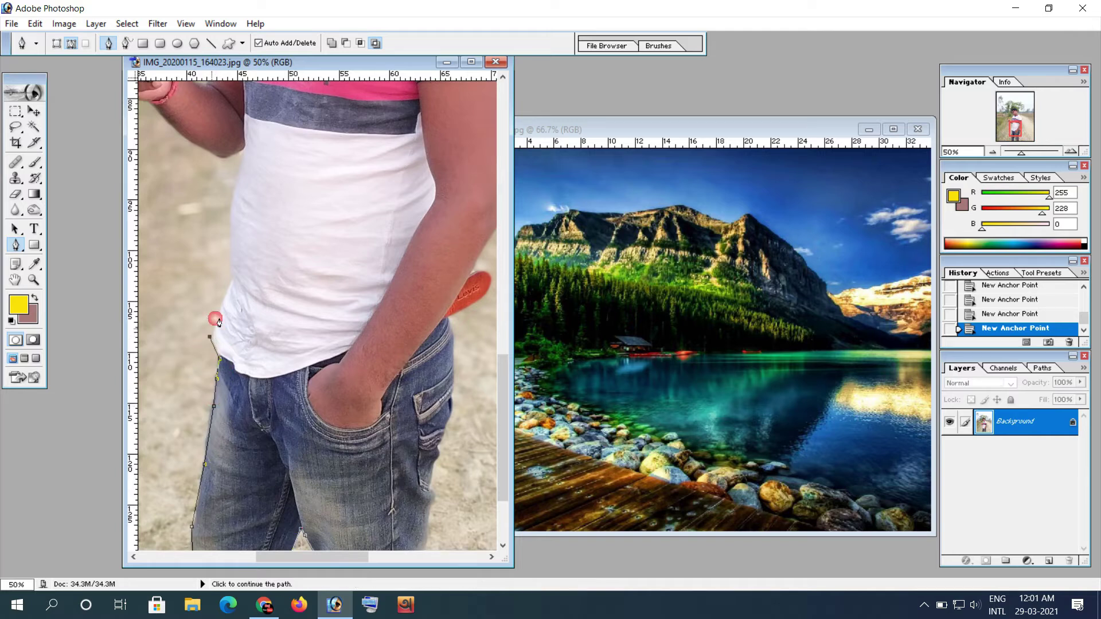
pyautogui.click(227, 292)
pyautogui.click(230, 273)
pyautogui.click(231, 232)
pyautogui.click(235, 200)
pyautogui.click(245, 170)
pyautogui.click(244, 148)
# Continue the path around the elbow and along the underside of the forearm towards the wrist
pyautogui.click(230, 155)
pyautogui.click(223, 156)
pyautogui.click(191, 142)
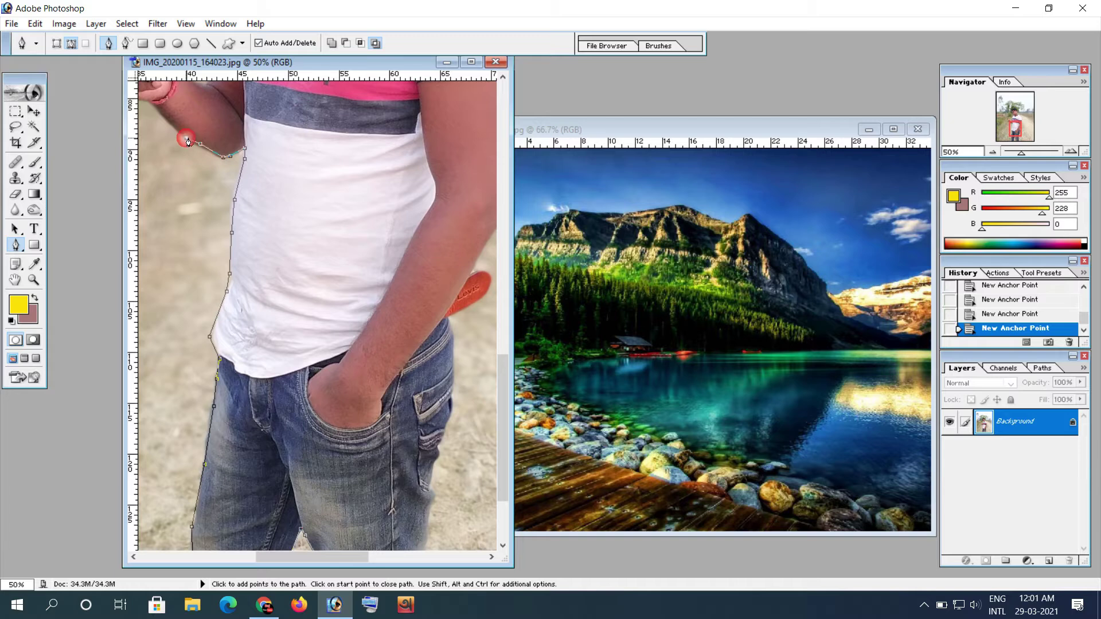
pyautogui.click(173, 125)
pyautogui.click(161, 113)
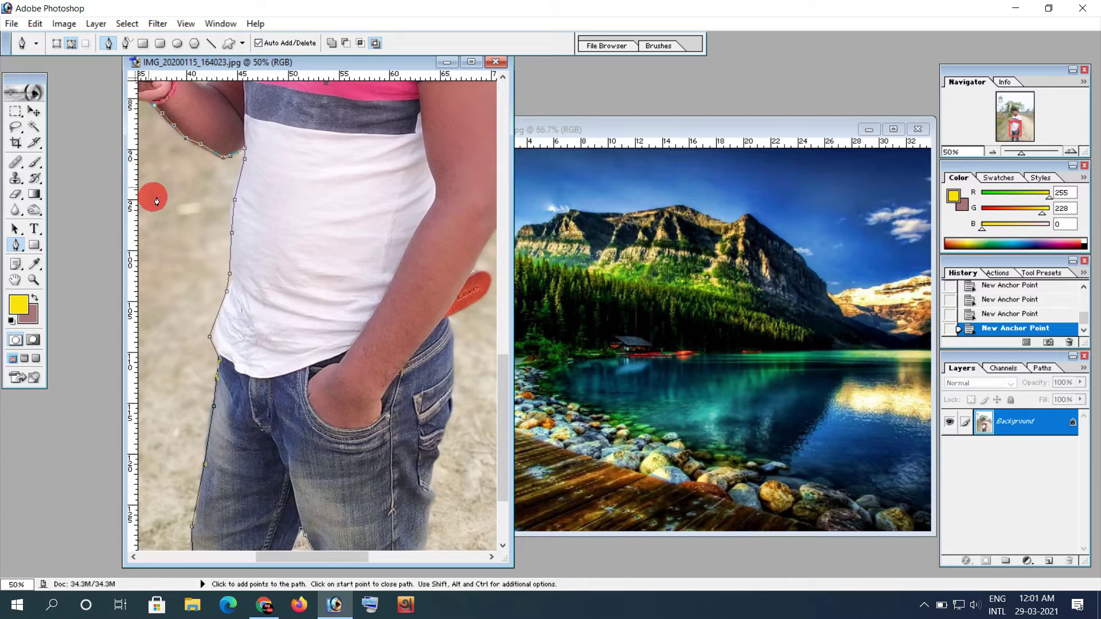
pyautogui.click(211, 151)
# Continue the path from the wrist around the curled fingers to the upper tip of the phone
pyautogui.press('space')
pyautogui.moveTo(216, 143); pyautogui.dragTo(312, 351)
pyautogui.click(254, 311)
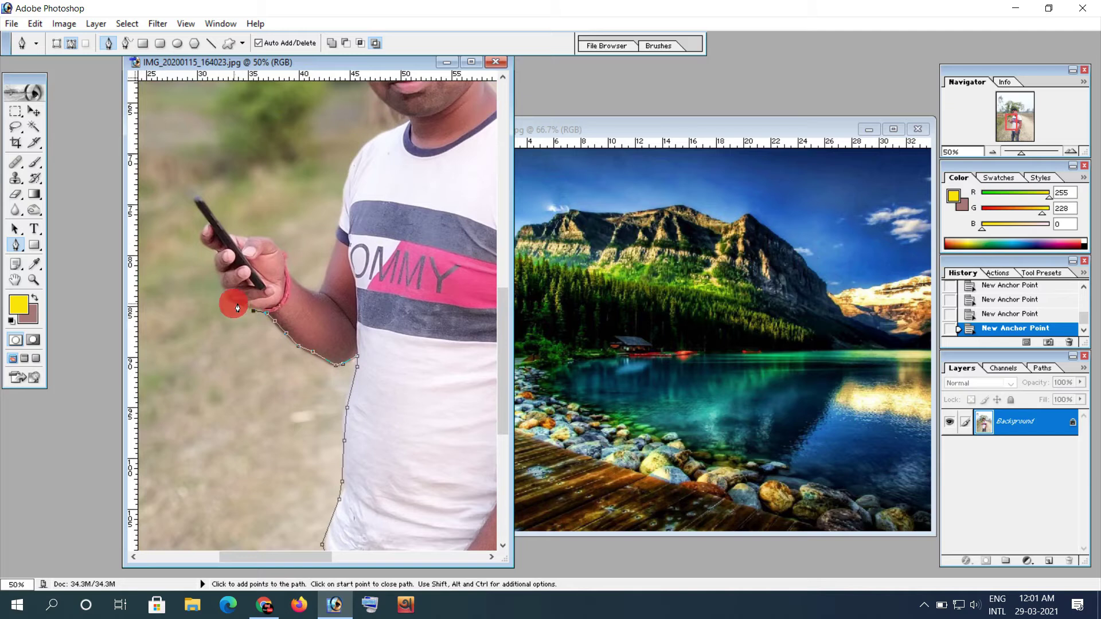
pyautogui.click(217, 253)
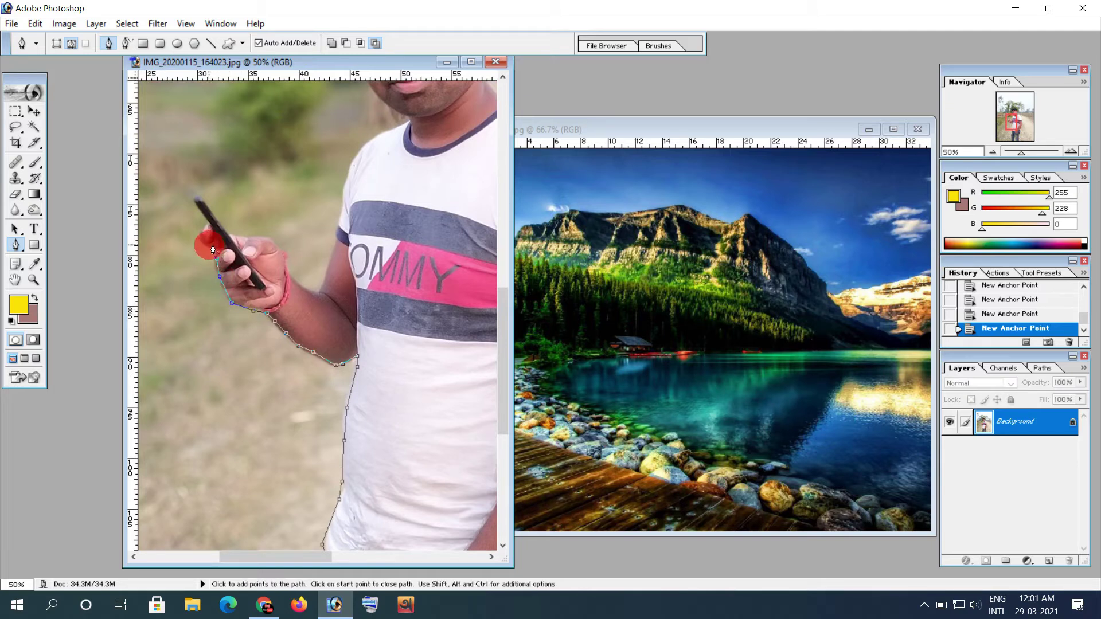
pyautogui.click(199, 237)
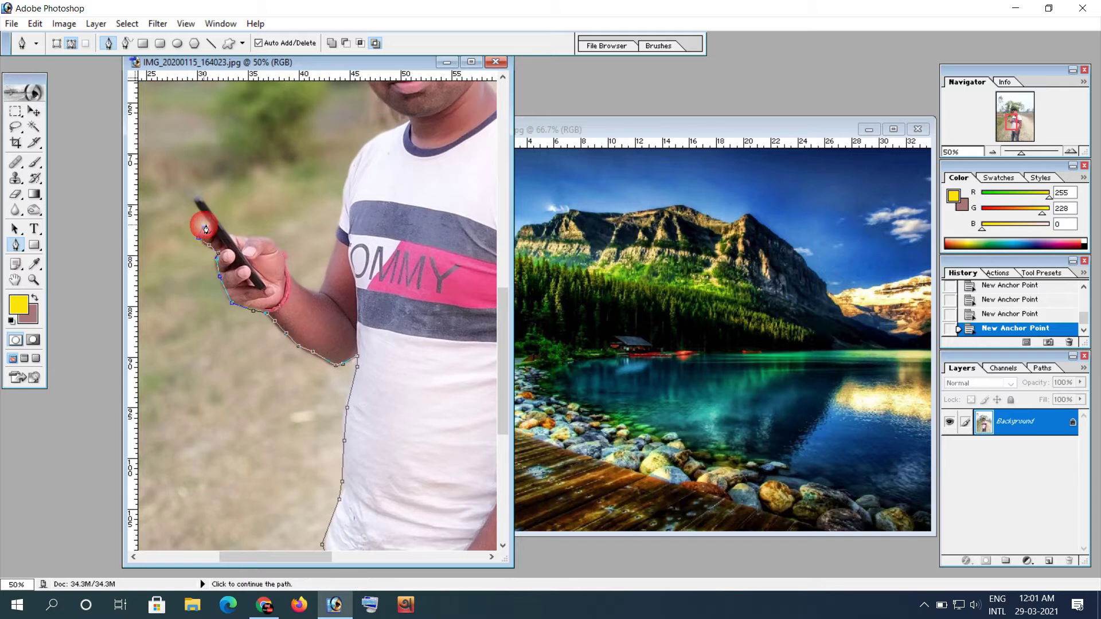
pyautogui.click(208, 222)
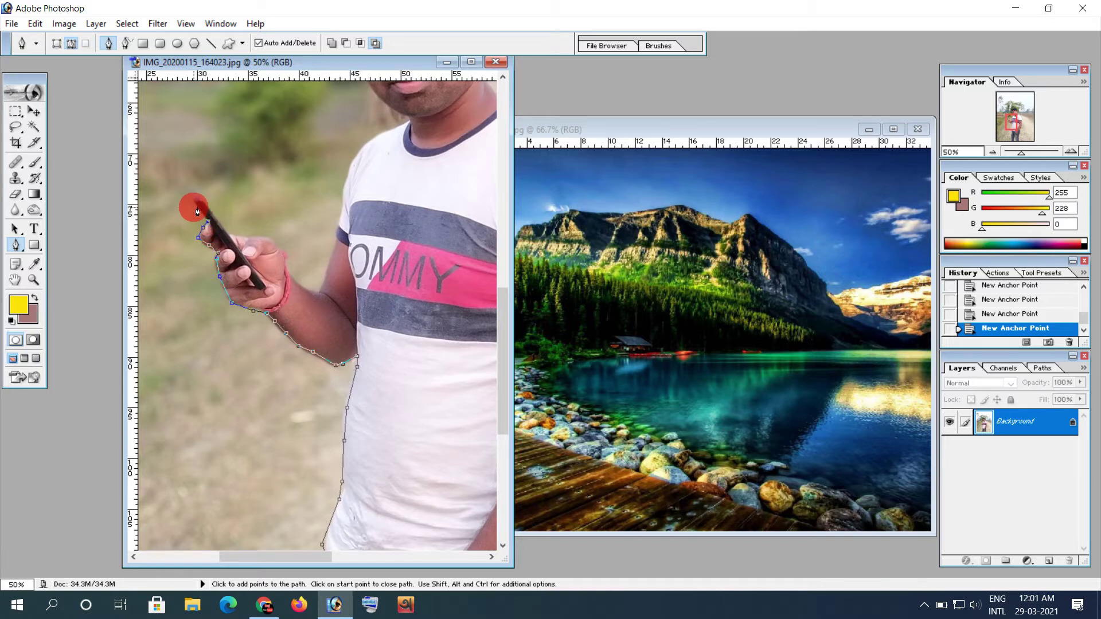
pyautogui.click(193, 195)
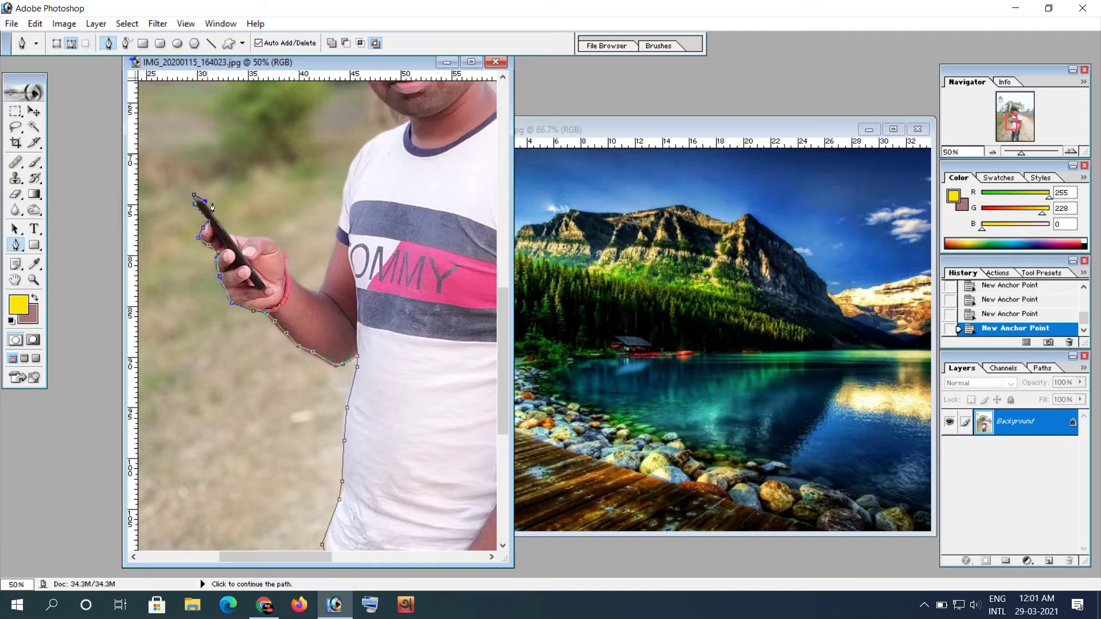
# Trace the path back along the phone, over the thumb and wrist, and along the forearm's upper edge to the inner elbow
pyautogui.click(258, 239)
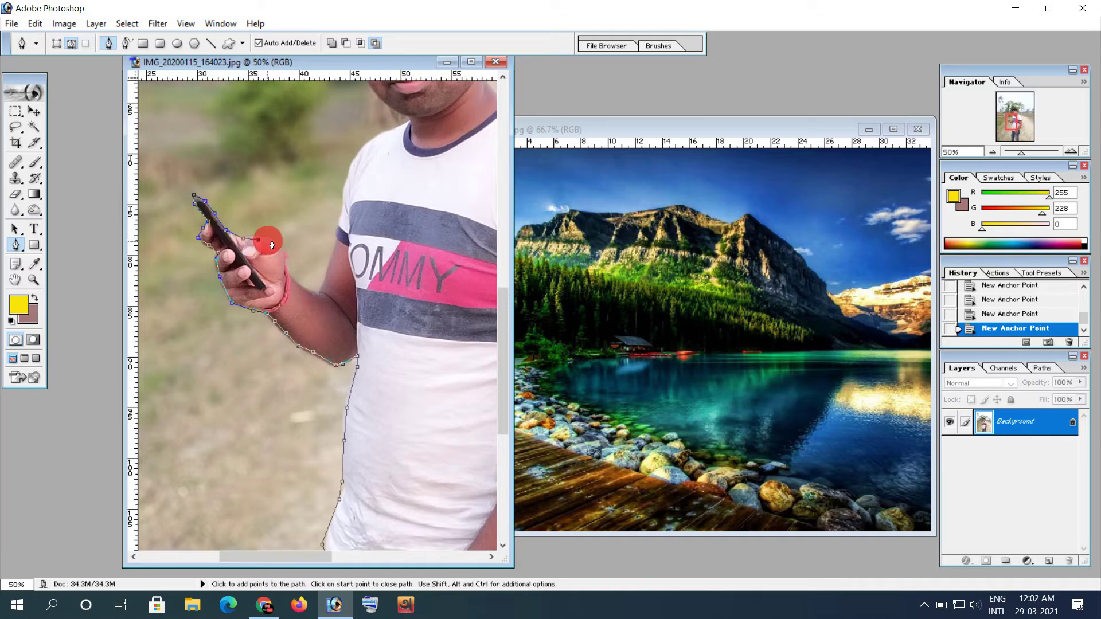
pyautogui.click(271, 244)
pyautogui.click(284, 254)
pyautogui.click(287, 271)
pyautogui.click(297, 280)
pyautogui.click(306, 288)
pyautogui.click(322, 294)
# Carry the path up the upper arm and sleeve and over the shoulder to the shirt collar
pyautogui.click(338, 234)
pyautogui.click(343, 194)
pyautogui.click(355, 159)
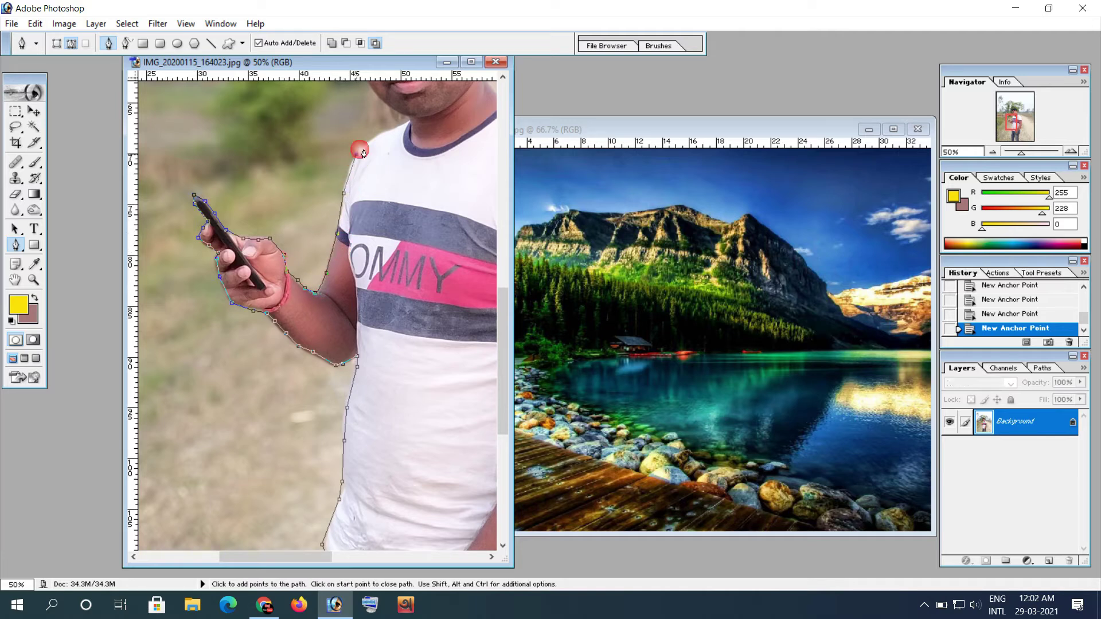
pyautogui.click(373, 139)
pyautogui.click(395, 131)
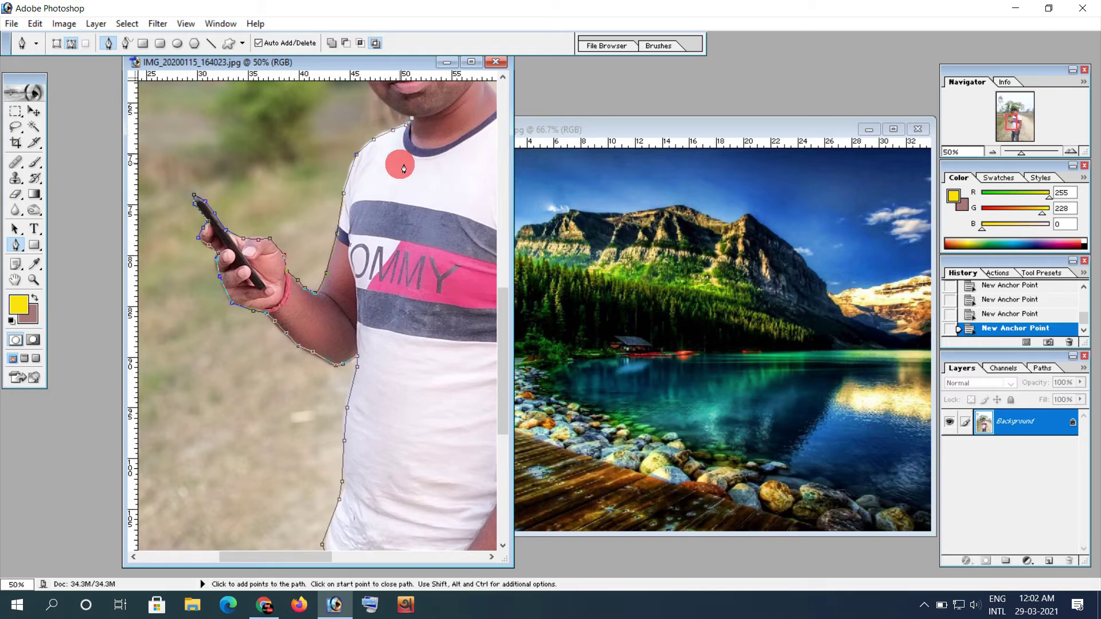
# Continue the path from the collar along the chin and jaw and up the cheek to the temple
pyautogui.moveTo(406, 167); pyautogui.dragTo(400, 272)
pyautogui.click(397, 296)
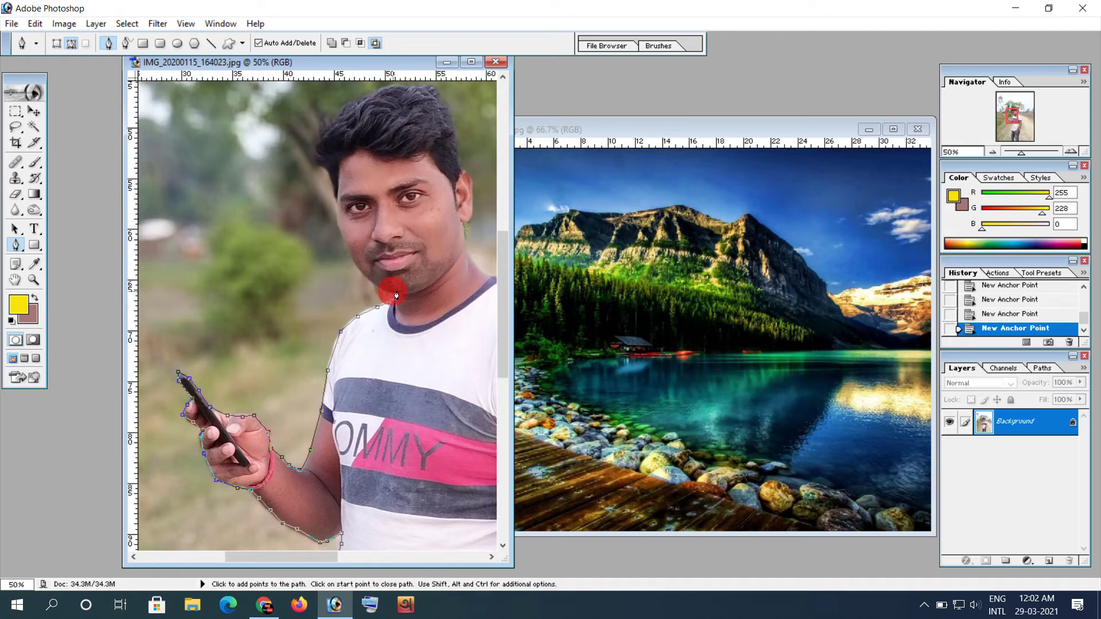
pyautogui.click(374, 284)
pyautogui.click(357, 268)
pyautogui.click(339, 222)
pyautogui.click(338, 193)
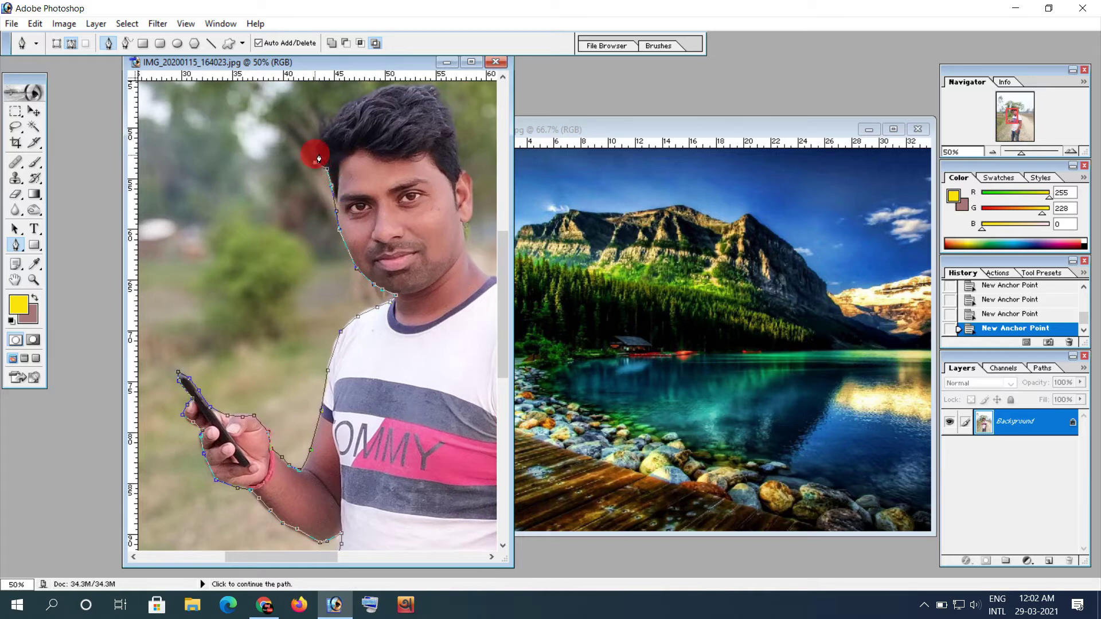
# Trace the path around the outline of the hair, over the crown and down towards the ear
pyautogui.click(319, 139)
pyautogui.click(370, 96)
pyautogui.click(393, 86)
pyautogui.click(421, 86)
pyautogui.click(451, 110)
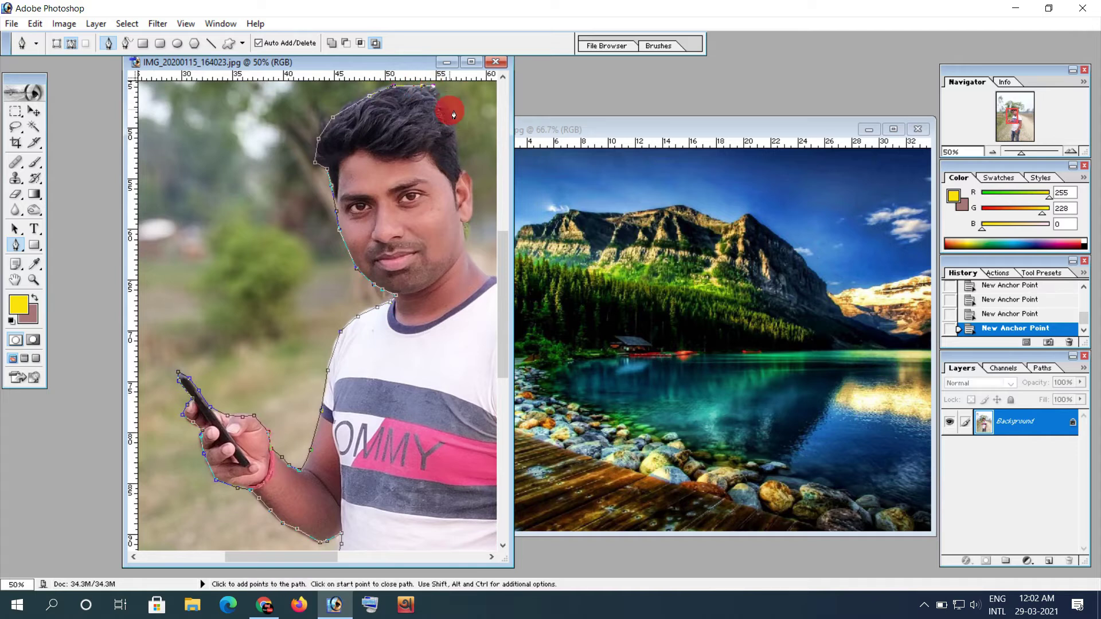
# Extend the path around the ear and down the neck to the collar
pyautogui.click(478, 189)
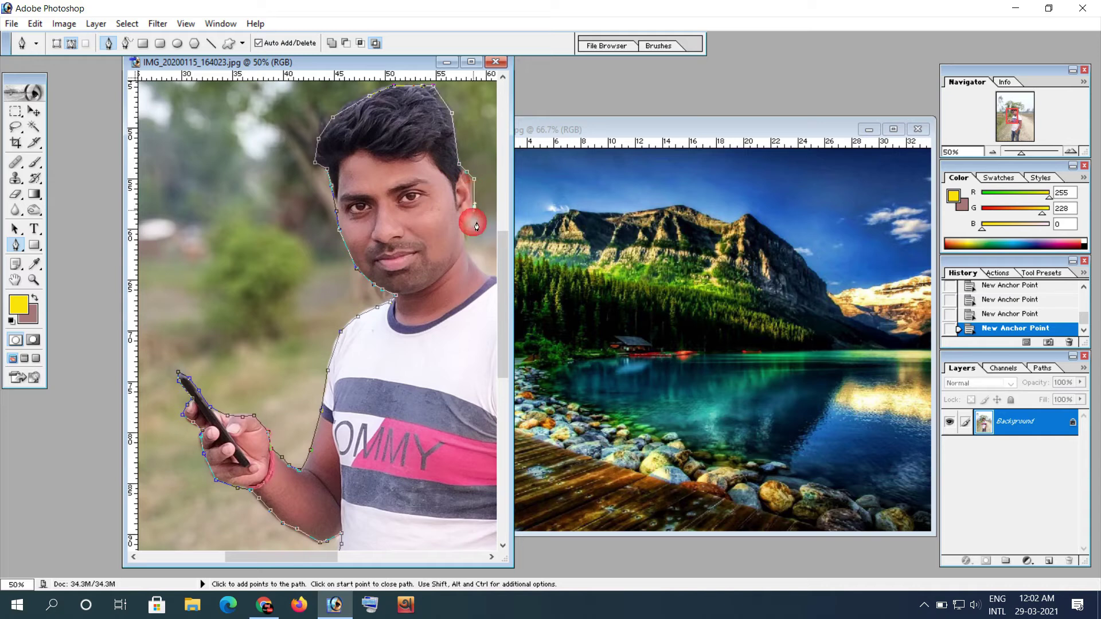
pyautogui.click(469, 242)
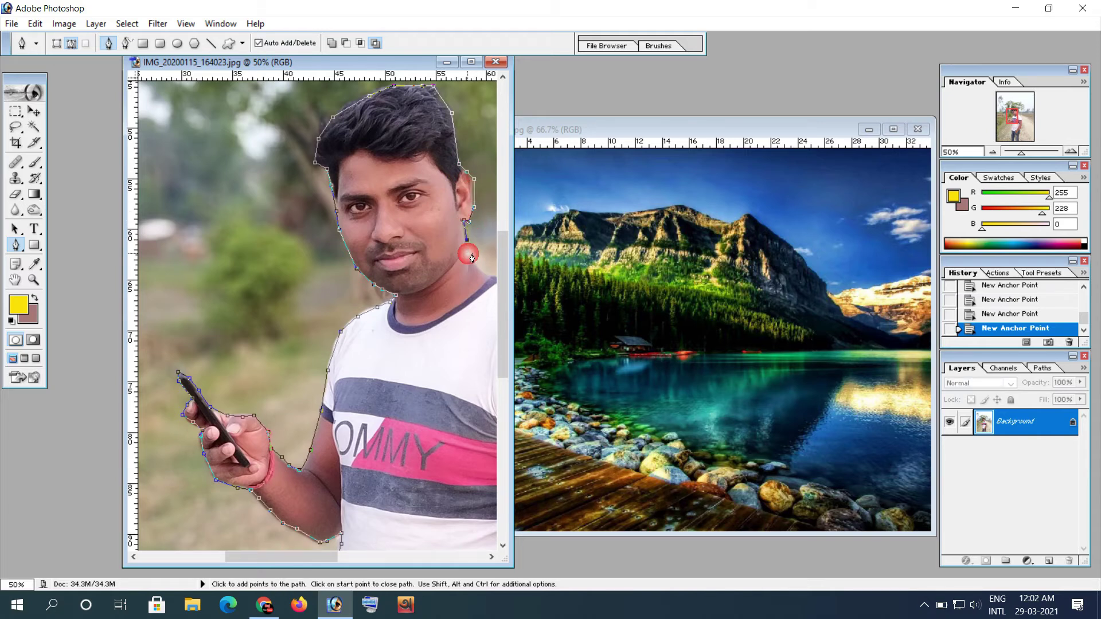
pyautogui.click(486, 273)
# Continue the path over the right-hand shoulder and sleeve and down the outer edge of the upper arm to the elbow
pyautogui.moveTo(493, 285); pyautogui.dragTo(321, 201)
pyautogui.click(320, 196)
pyautogui.click(345, 210)
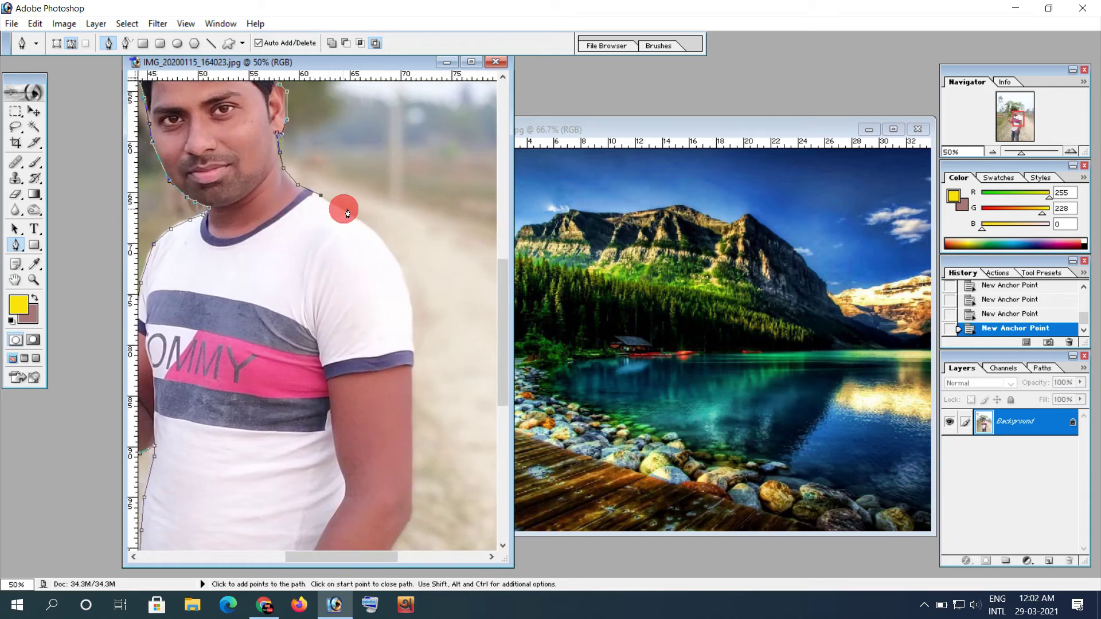
pyautogui.click(416, 317)
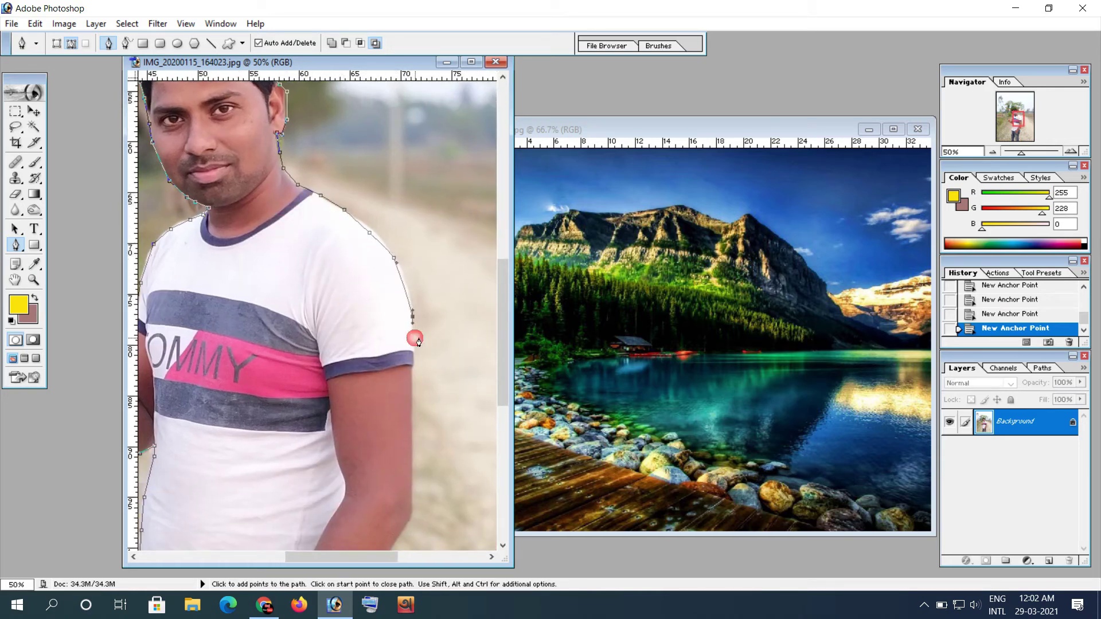
pyautogui.moveTo(388, 430); pyautogui.dragTo(422, 231)
pyautogui.click(422, 235)
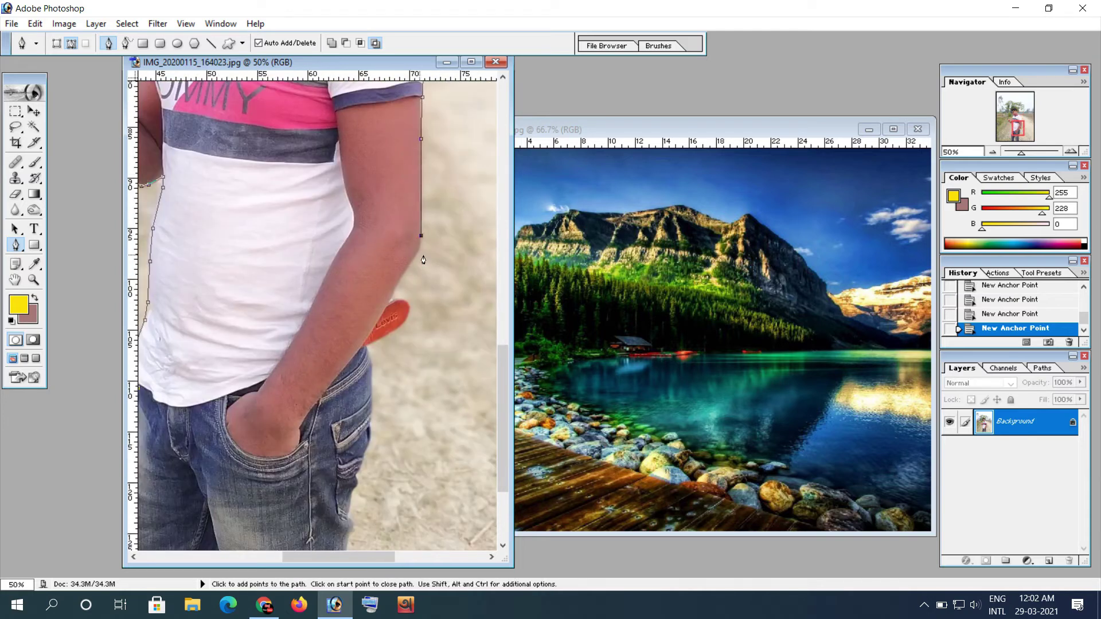
pyautogui.click(412, 262)
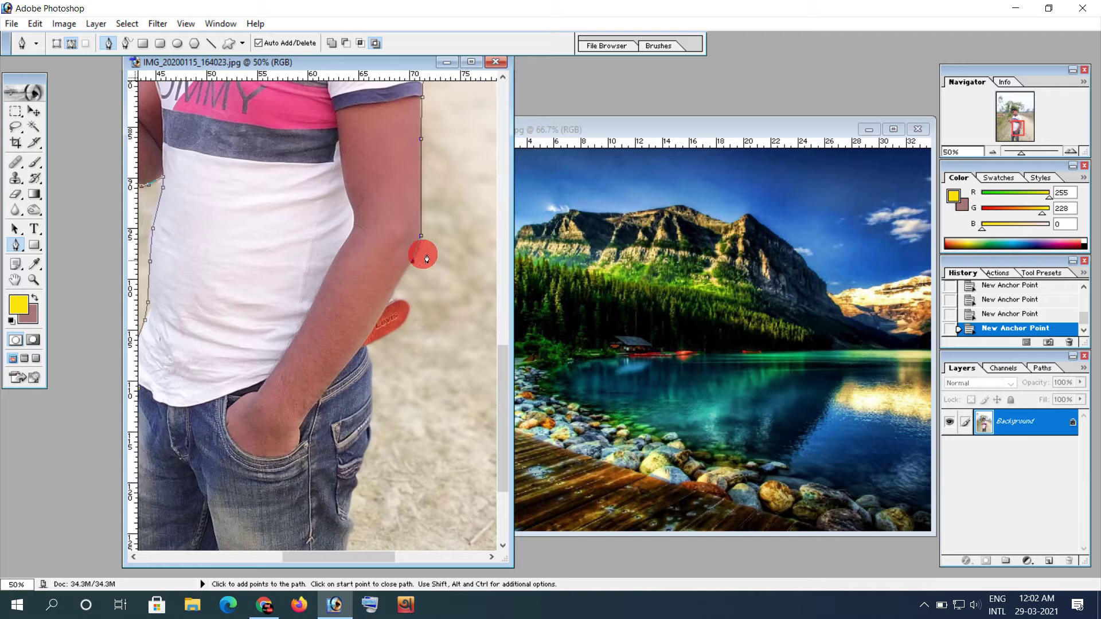
pyautogui.click(412, 257)
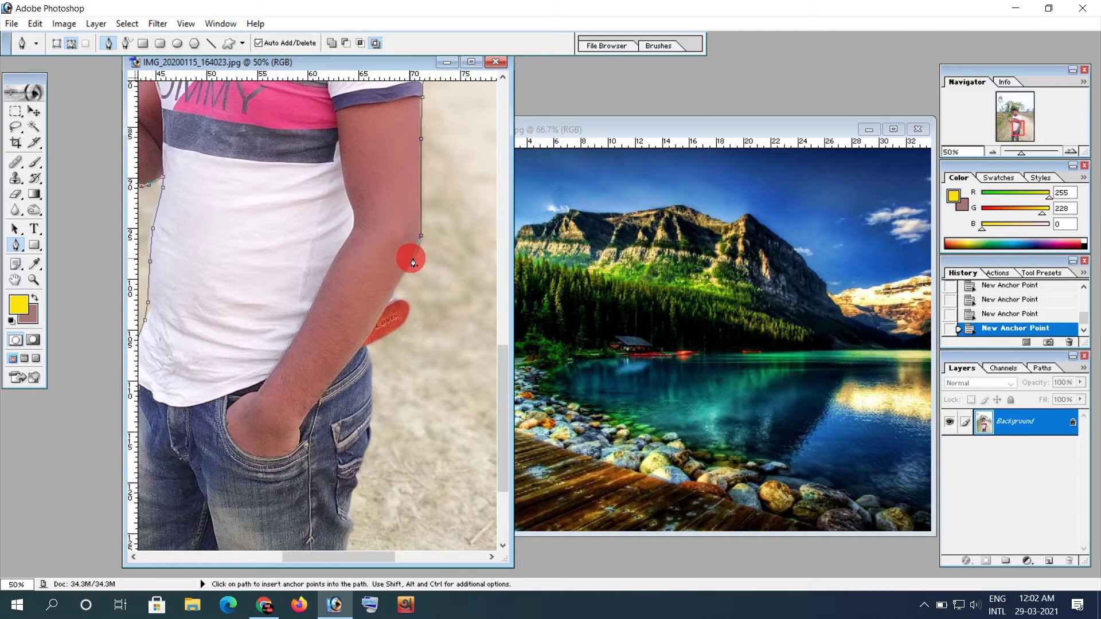
pyautogui.hotkey('ctrl', 'z')
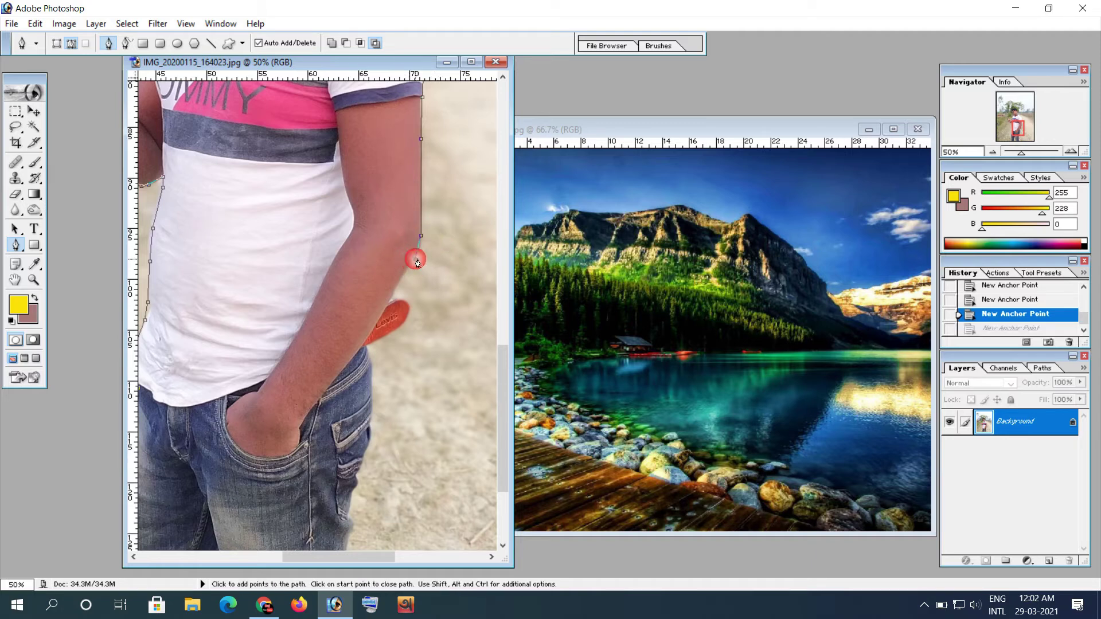
pyautogui.click(417, 262)
pyautogui.click(417, 263)
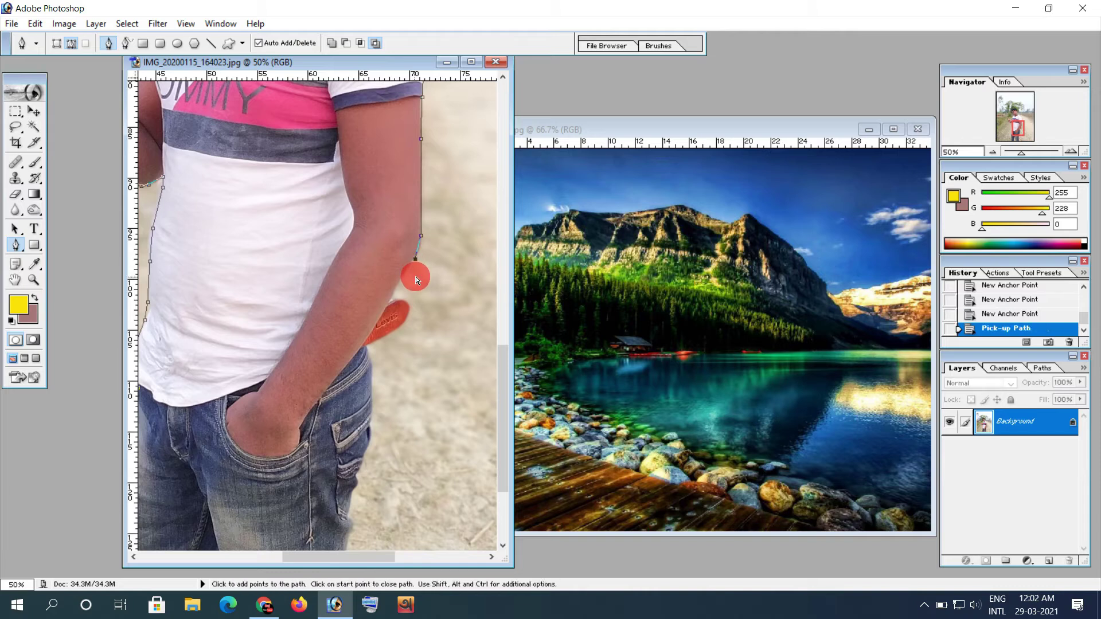
pyautogui.hotkey('ctrl', 'z')
pyautogui.hotkey('ctrl', 'alt', 'z')
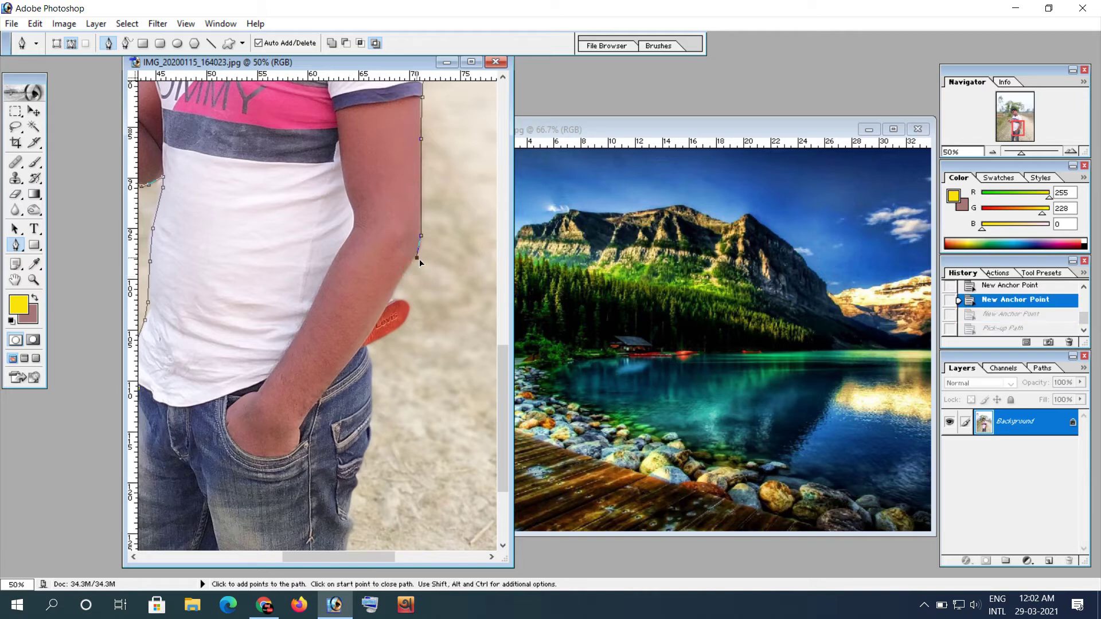
# Curve the path around the right-hand elbow and continue it down the forearm to the red object behind the arm
pyautogui.moveTo(408, 275); pyautogui.dragTo(406, 274)
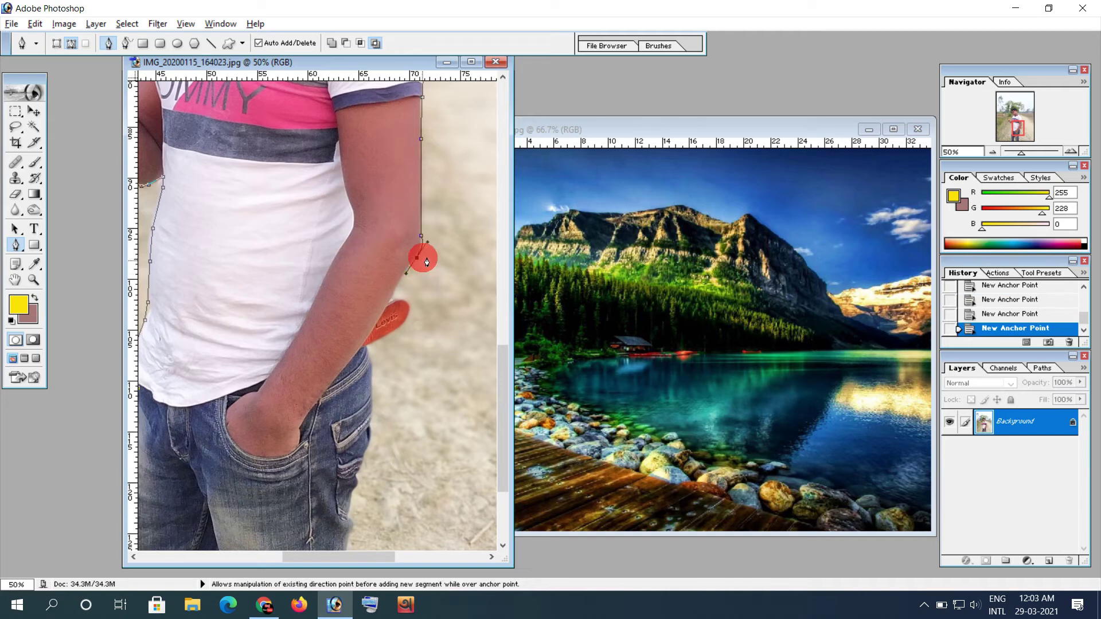
pyautogui.keyDown('alt'); pyautogui.click(417, 258); pyautogui.keyUp('alt')
pyautogui.click(402, 278)
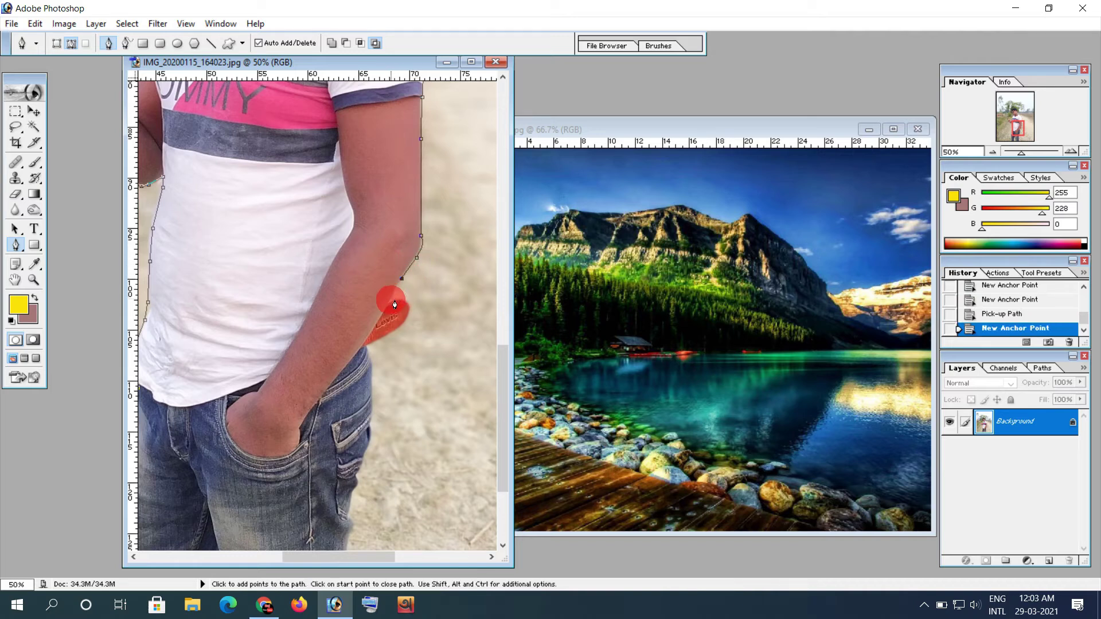
pyautogui.click(388, 304)
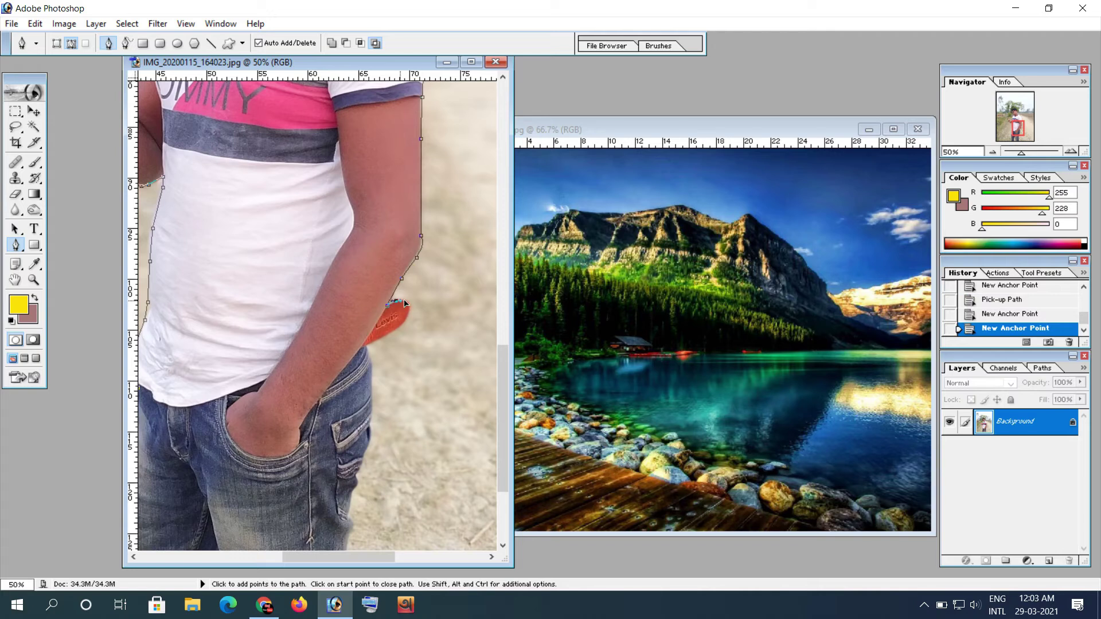
# Trace the path around the rounded outer edge of the red object behind the forearm
pyautogui.moveTo(413, 319); pyautogui.dragTo(413, 310)
pyautogui.click(411, 309)
pyautogui.click(407, 319)
pyautogui.click(402, 327)
pyautogui.click(393, 333)
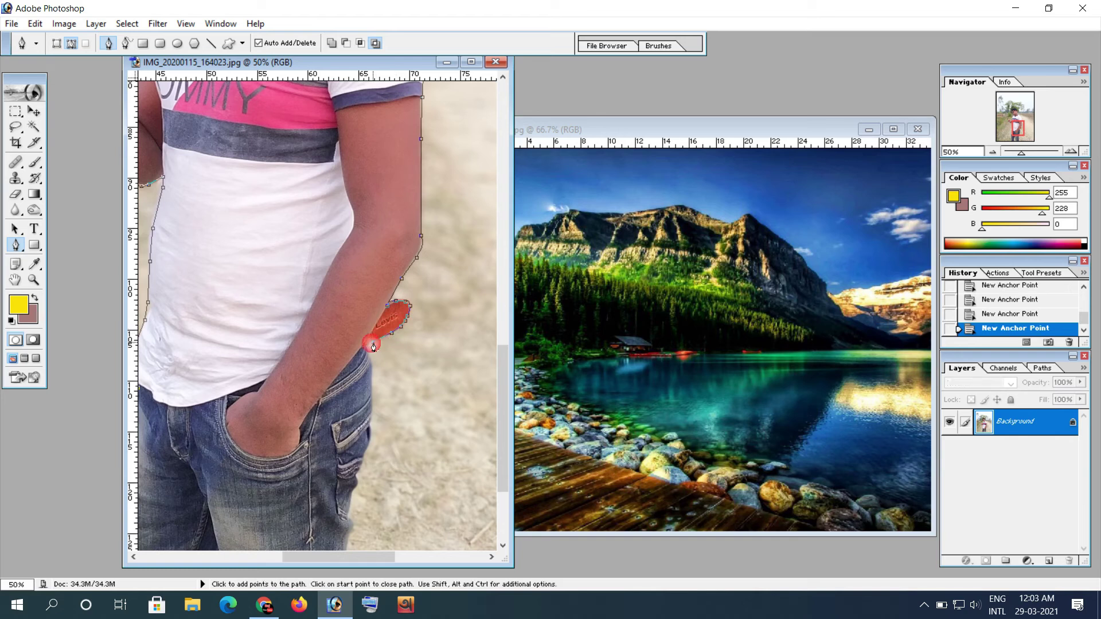
# Continue the path down the hip and along the outer edge of the jeans' pocket
pyautogui.click(375, 383)
pyautogui.click(374, 401)
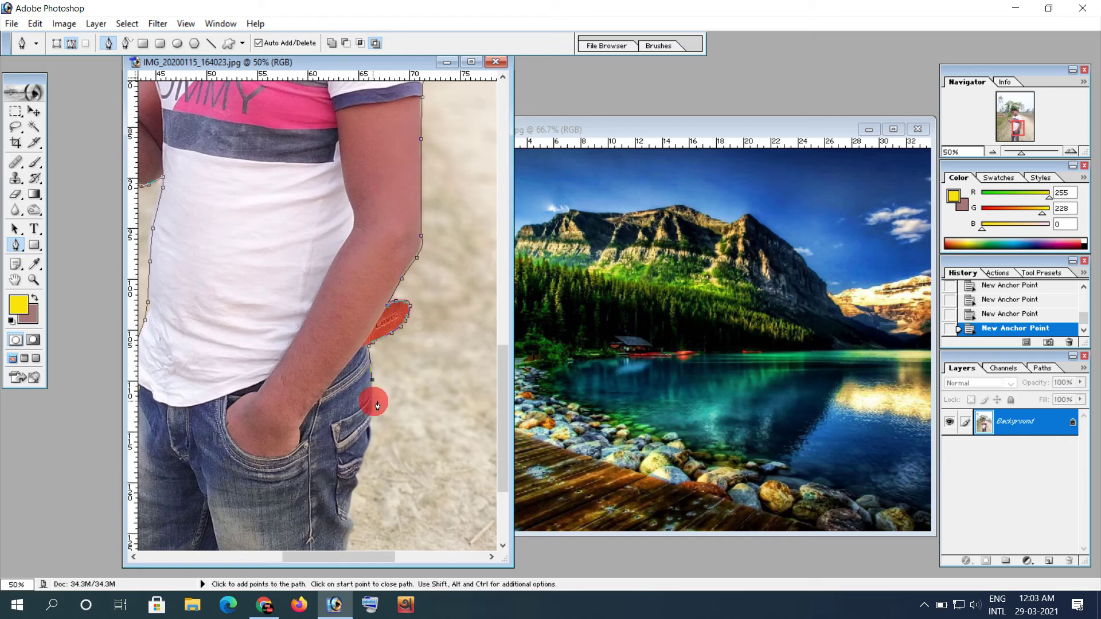
pyautogui.moveTo(370, 432); pyautogui.dragTo(364, 285)
pyautogui.click(361, 297)
pyautogui.click(354, 317)
pyautogui.click(350, 348)
pyautogui.click(344, 366)
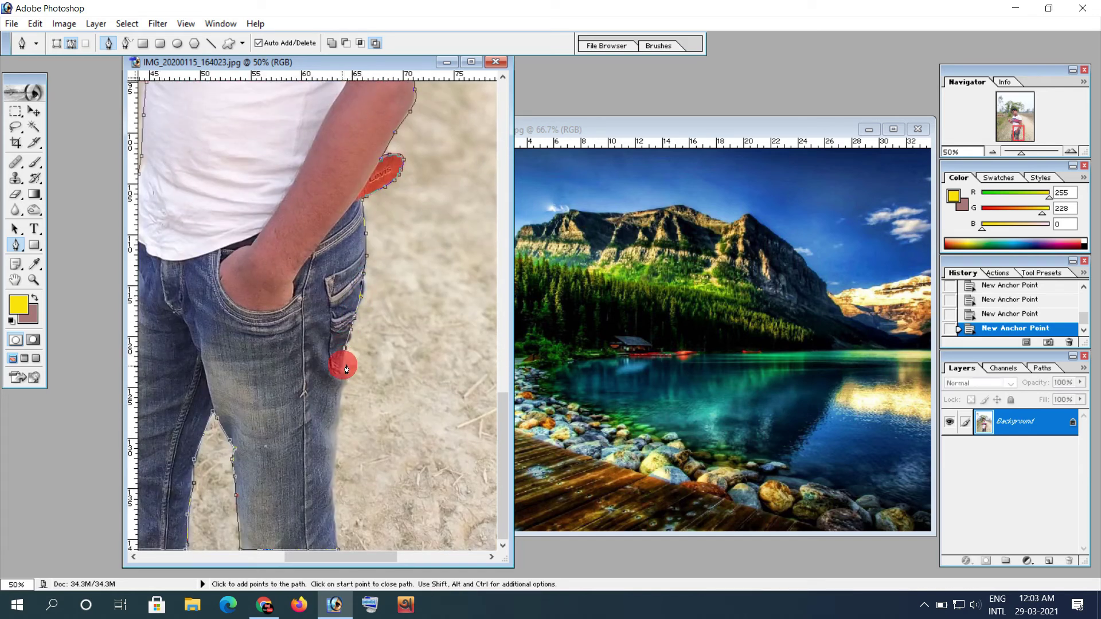
# Carry the path down the outer edge of the right-hand leg to the image's bottom edge and close it
pyautogui.click(355, 432)
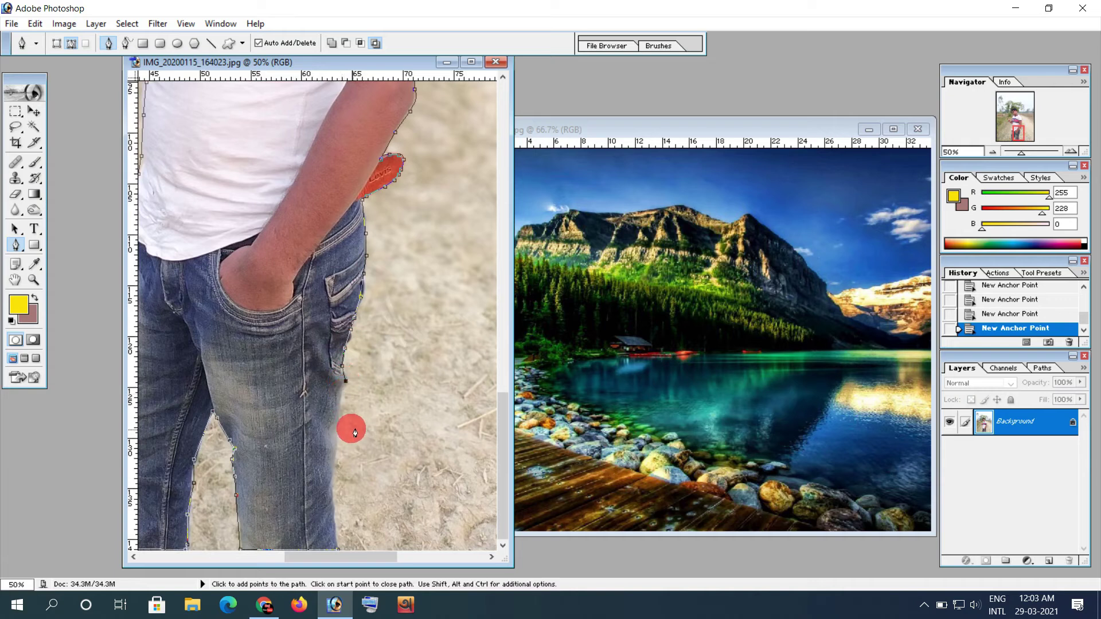
pyautogui.click(332, 497)
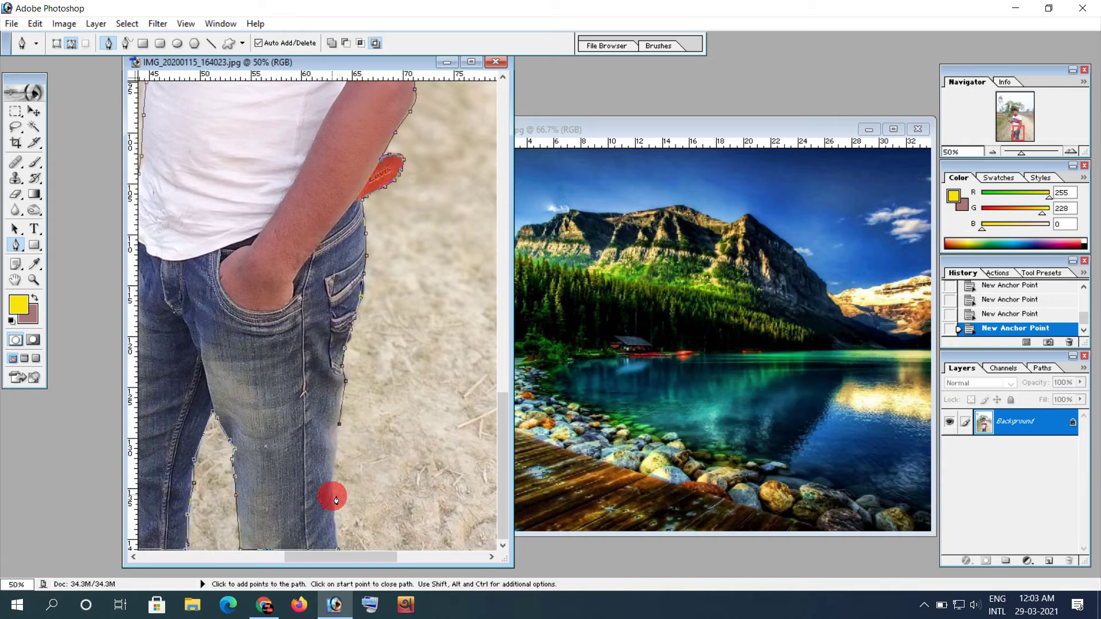
pyautogui.click(338, 552)
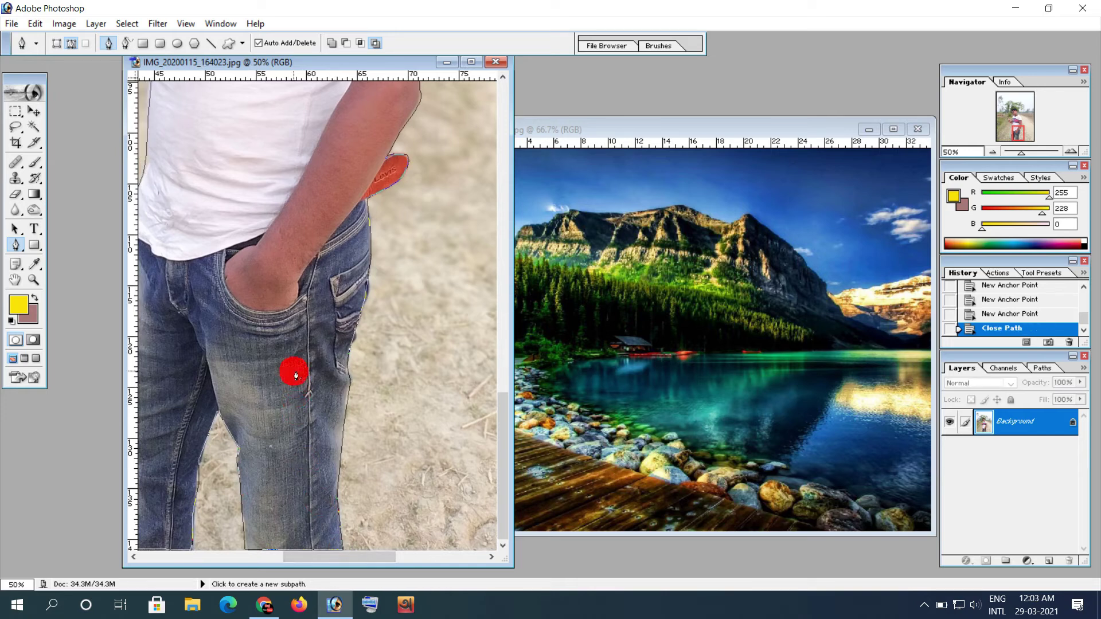
# Convert the closed path into a new anti-aliased selection with a feather radius of 0 pixels
pyautogui.rightClick(286, 300)
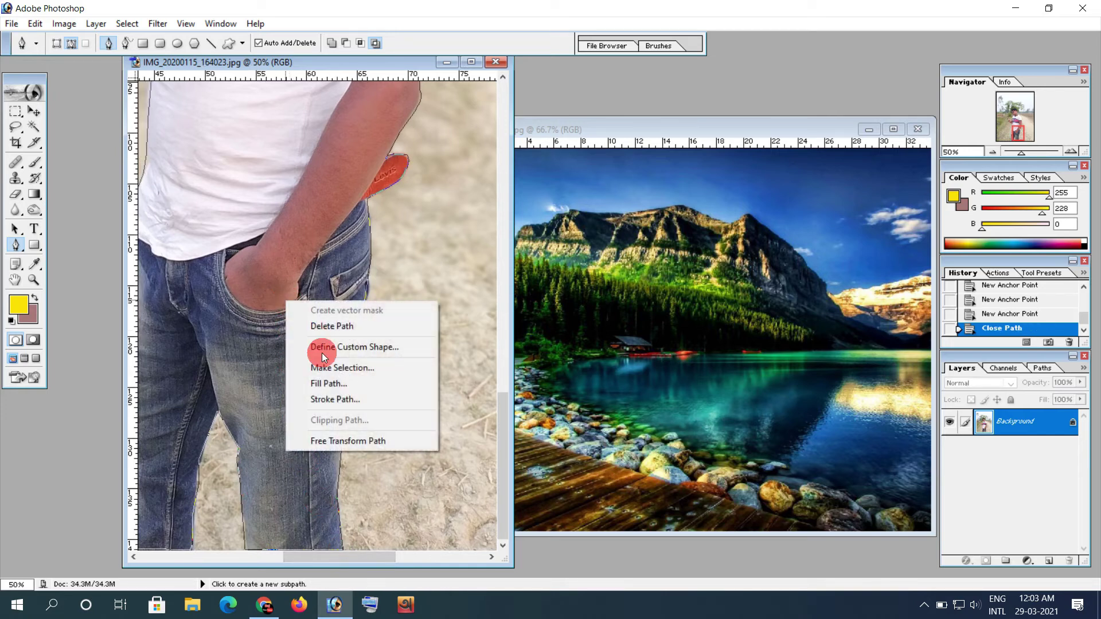
pyautogui.click(331, 368)
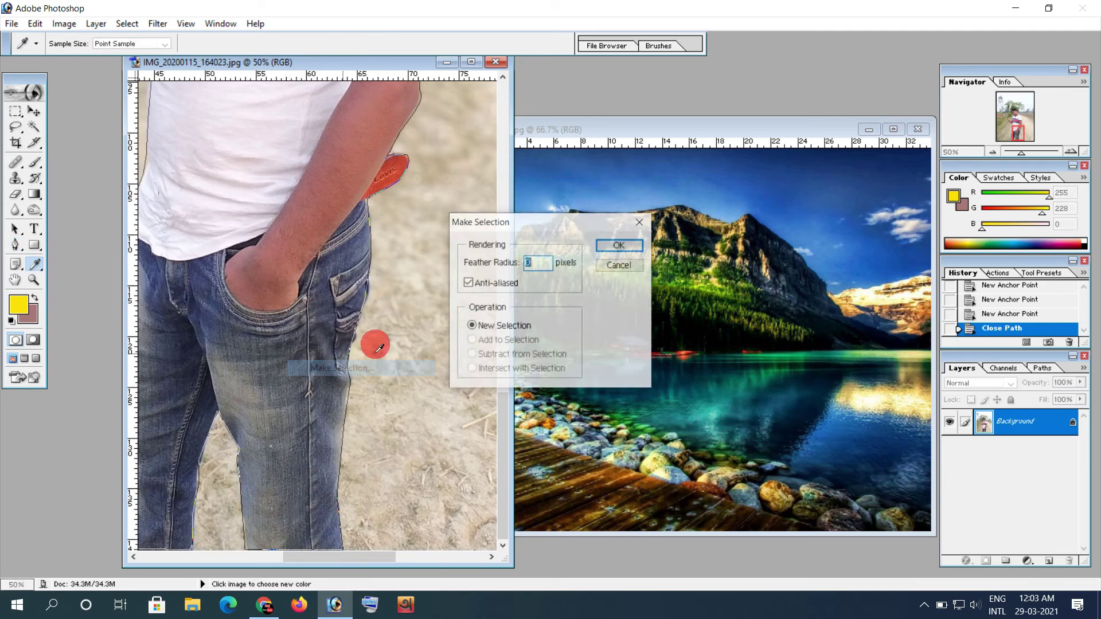
pyautogui.click(620, 246)
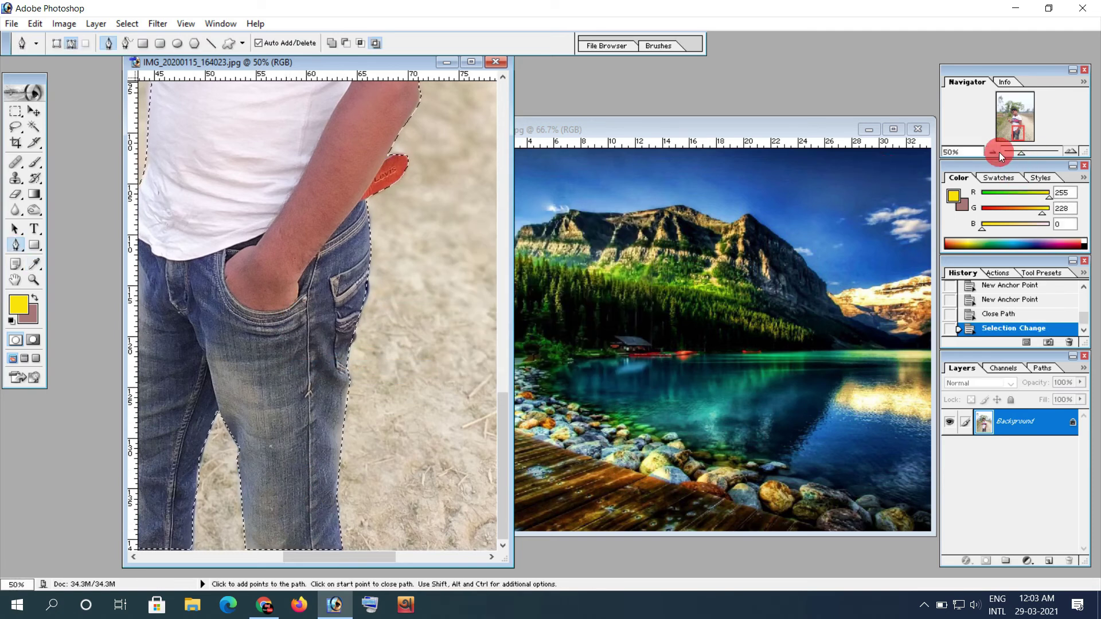
# Copy the selected man from the portrait photo into the mountain lake image as a new layer
pyautogui.click(994, 152)
pyautogui.click(993, 152)
pyautogui.click(994, 152)
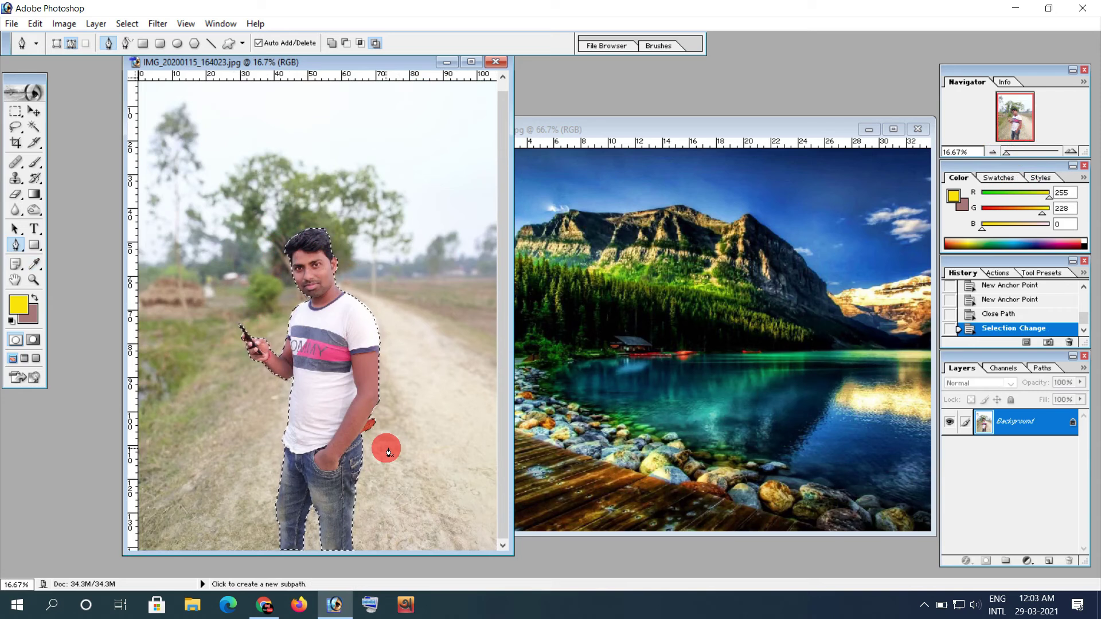
pyautogui.click(33, 112)
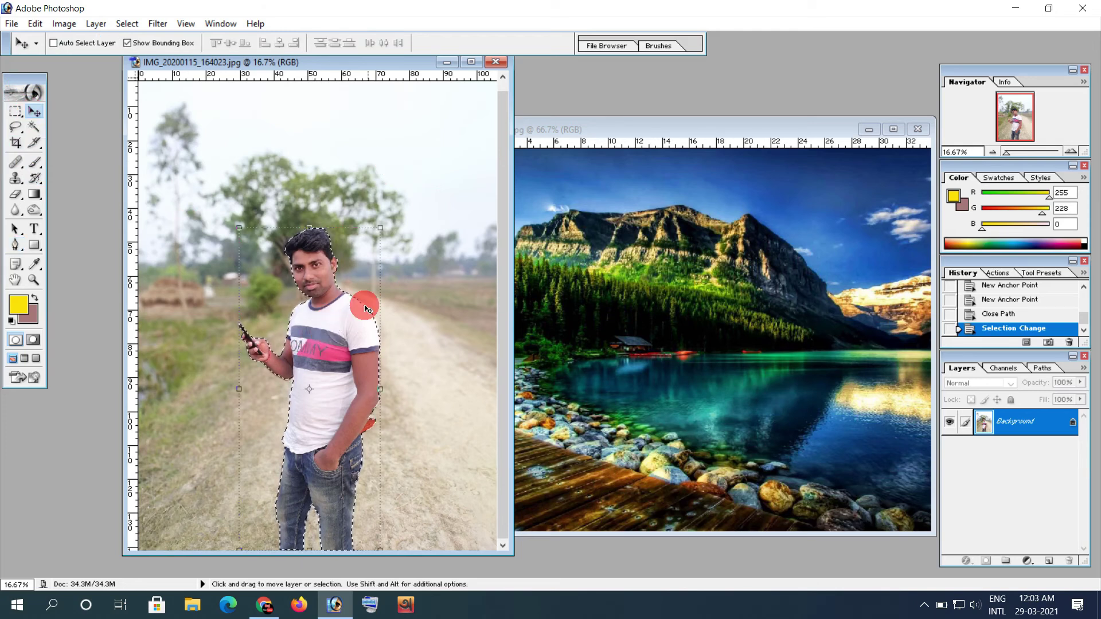
pyautogui.moveTo(339, 323); pyautogui.dragTo(651, 314)
pyautogui.moveTo(751, 130); pyautogui.dragTo(580, 83)
# Scale the oversized man layer down and position him on the wooden boardwalk in the lake image
pyautogui.moveTo(543, 216); pyautogui.dragTo(696, 369)
pyautogui.moveTo(425, 149); pyautogui.dragTo(672, 389)
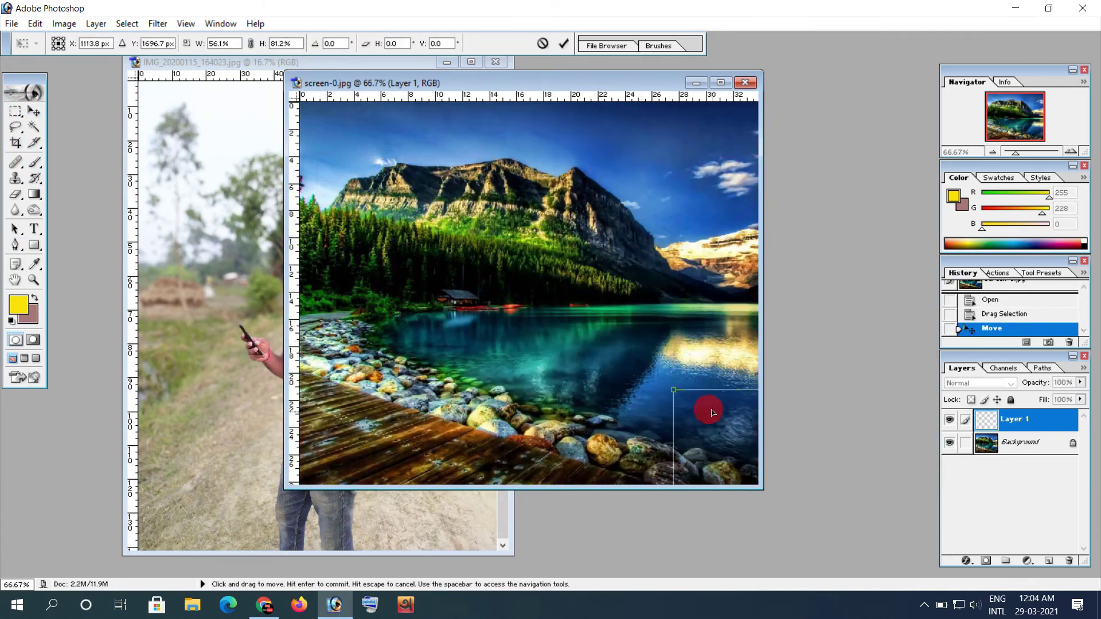
pyautogui.moveTo(735, 442); pyautogui.dragTo(440, 158)
pyautogui.moveTo(403, 127); pyautogui.dragTo(400, 374)
pyautogui.moveTo(459, 426); pyautogui.dragTo(474, 180)
pyautogui.moveTo(414, 126); pyautogui.dragTo(416, 193)
pyautogui.moveTo(509, 252); pyautogui.dragTo(492, 282)
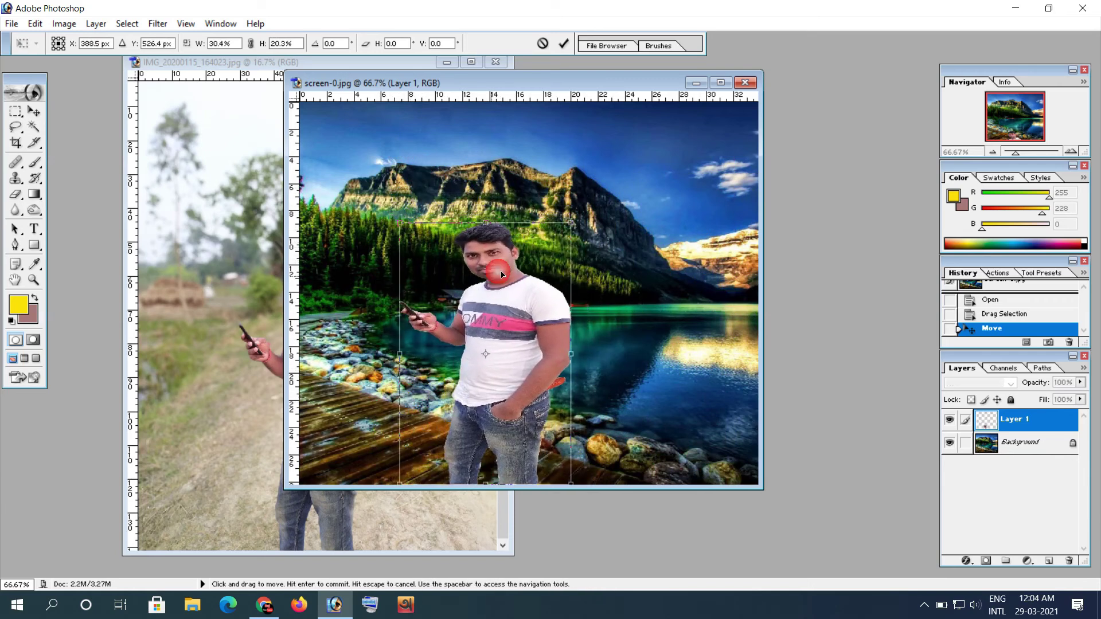
# Refine the man's proportions to about 21.8% width and 22.3% height and commit the transform
pyautogui.moveTo(505, 230); pyautogui.dragTo(504, 166)
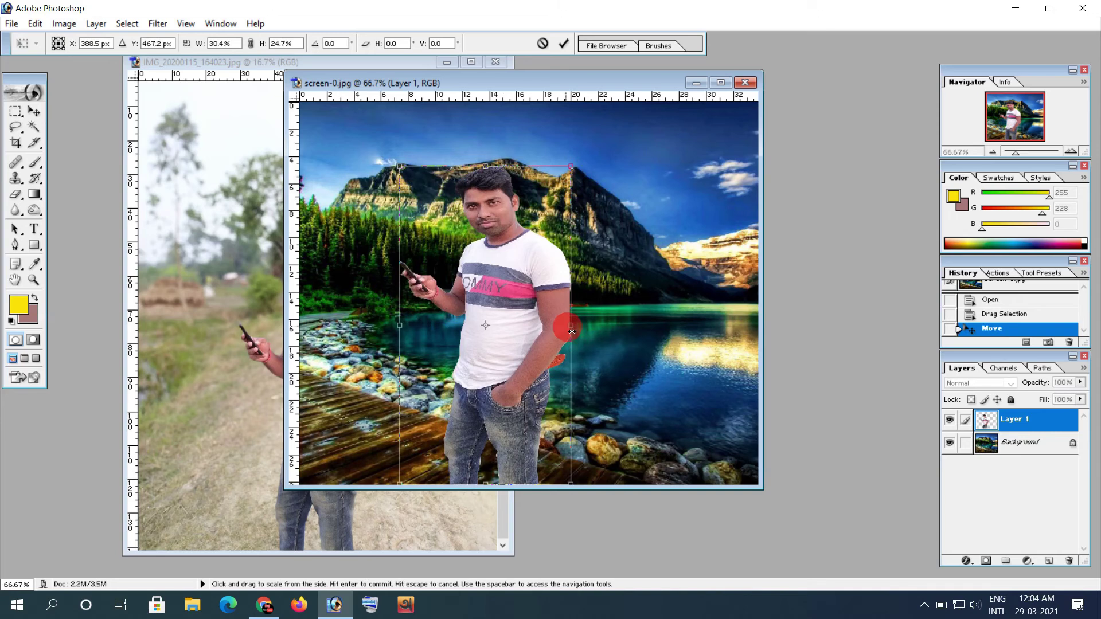
pyautogui.moveTo(573, 335); pyautogui.dragTo(531, 326)
pyautogui.click(515, 251)
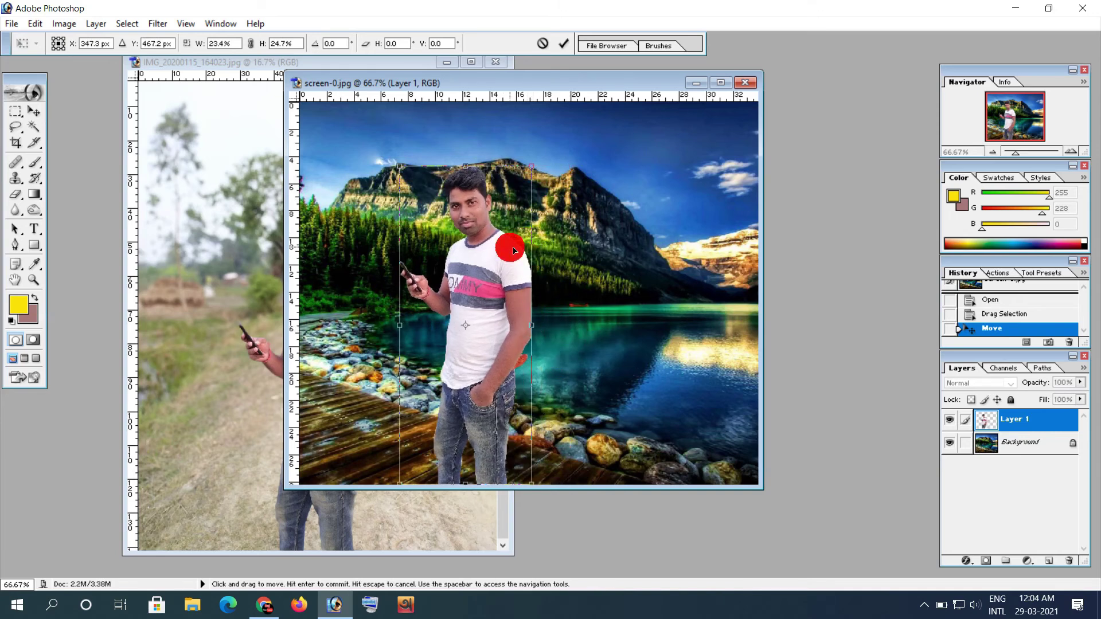
pyautogui.moveTo(531, 168); pyautogui.dragTo(535, 201)
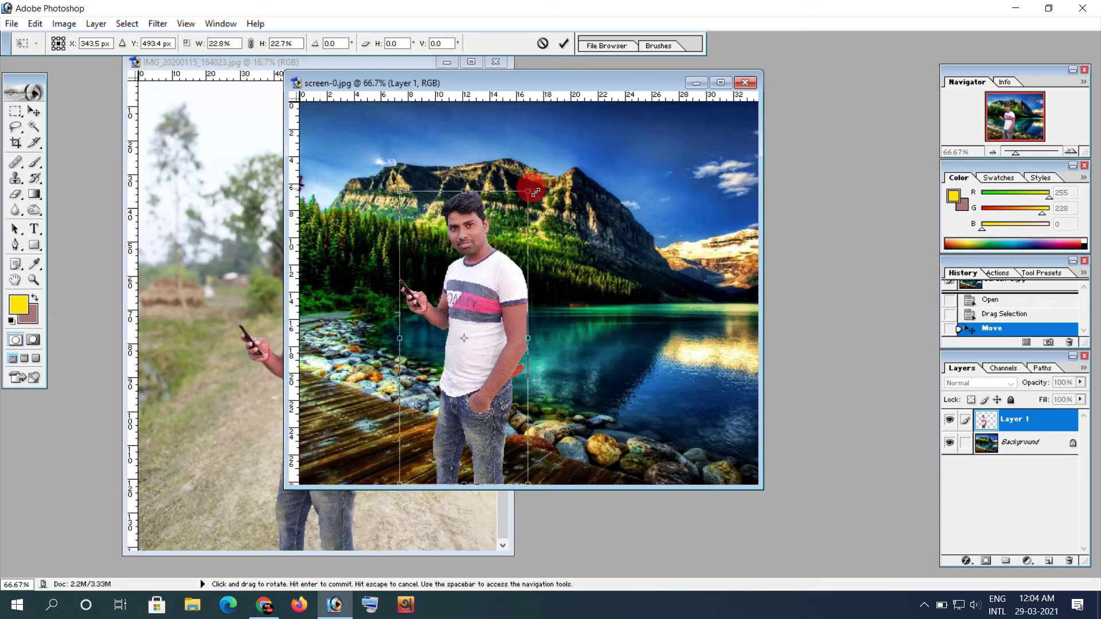
pyautogui.moveTo(534, 203)
pyautogui.mouseDown()
pyautogui.moveTo(564, 113)
pyautogui.moveTo(527, 196)
pyautogui.mouseUp()
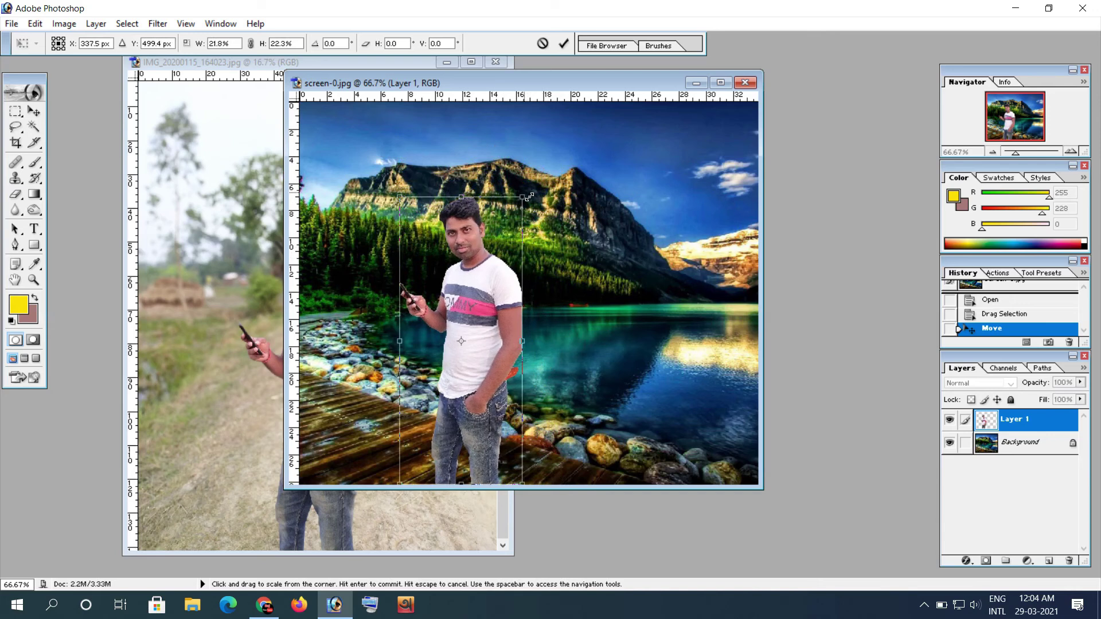
pyautogui.click(529, 196)
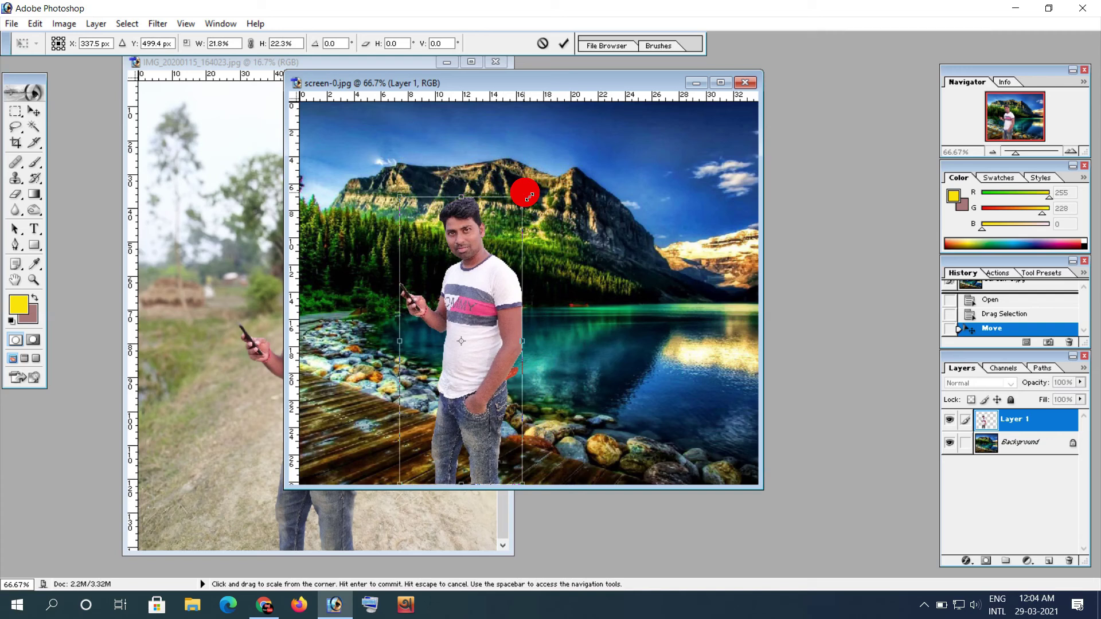
pyautogui.press('Return')
pyautogui.click(463, 291)
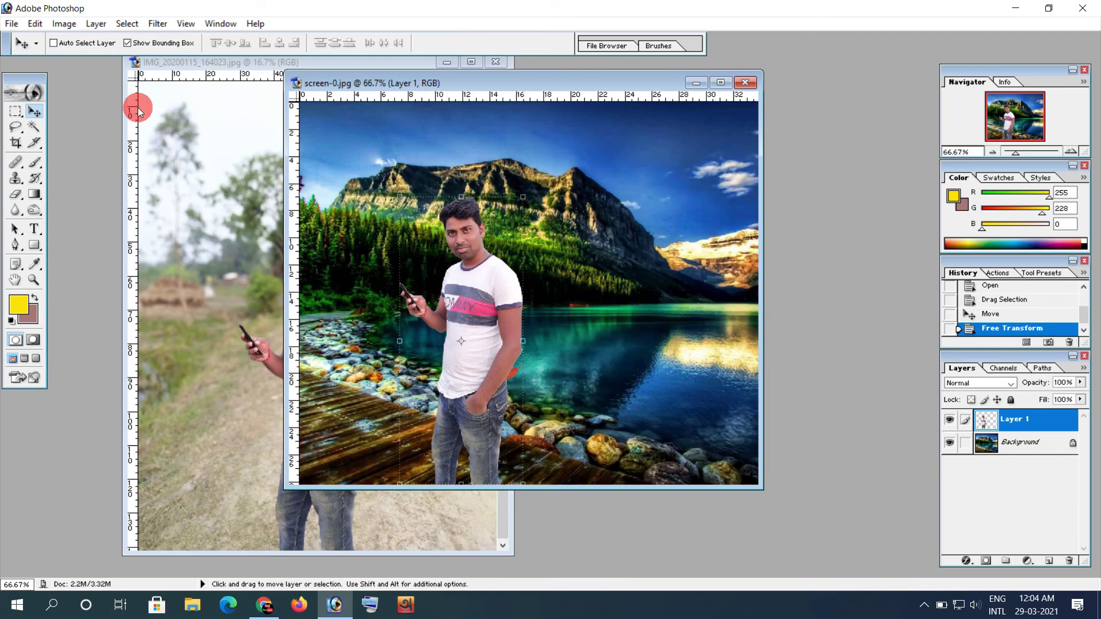
# Apply a Brightness/Contrast adjustment to the man's layer with brightness 0 and contrast +8
pyautogui.click(62, 23)
pyautogui.moveTo(92, 61)
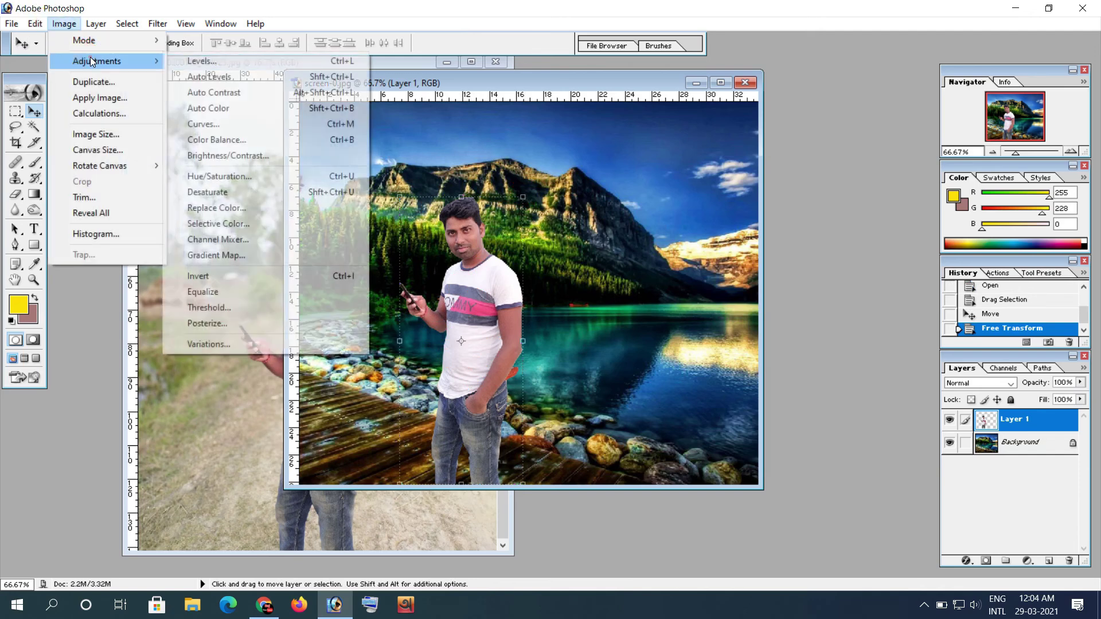
pyautogui.click(228, 156)
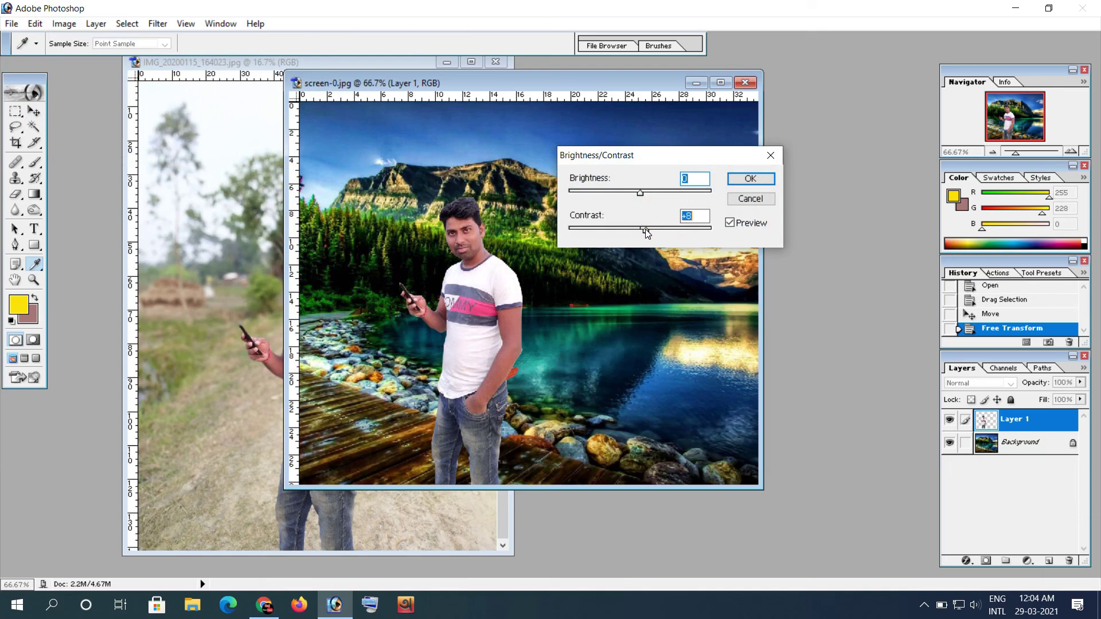
pyautogui.click(744, 179)
pyautogui.press('v')
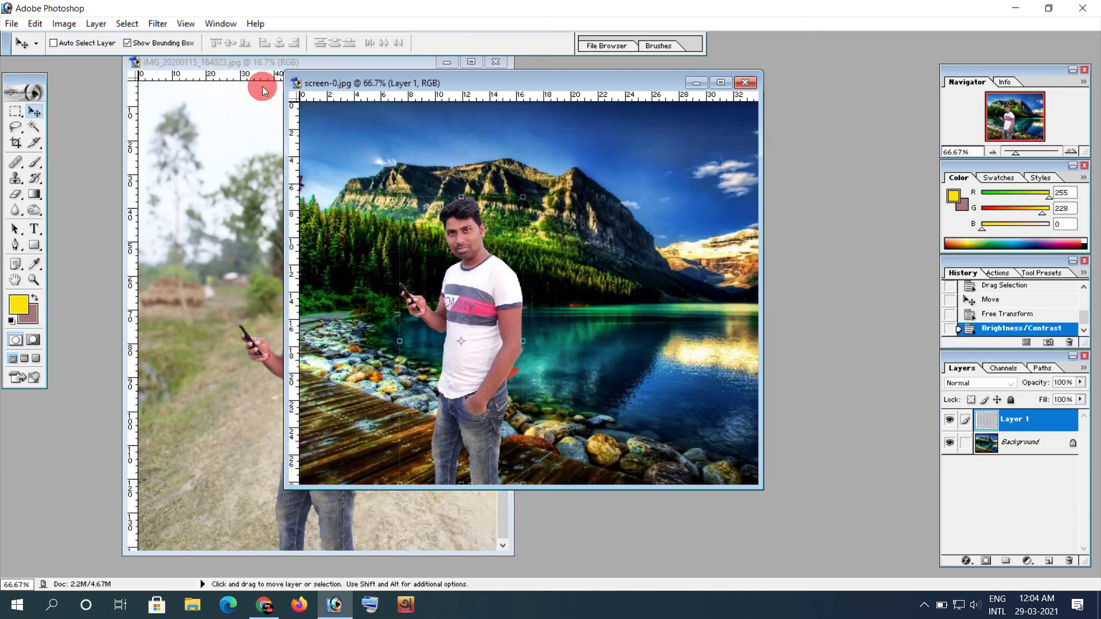
# Close the portrait photo IMG_20200115_164023.jpg without saving its changes
pyautogui.click(496, 61)
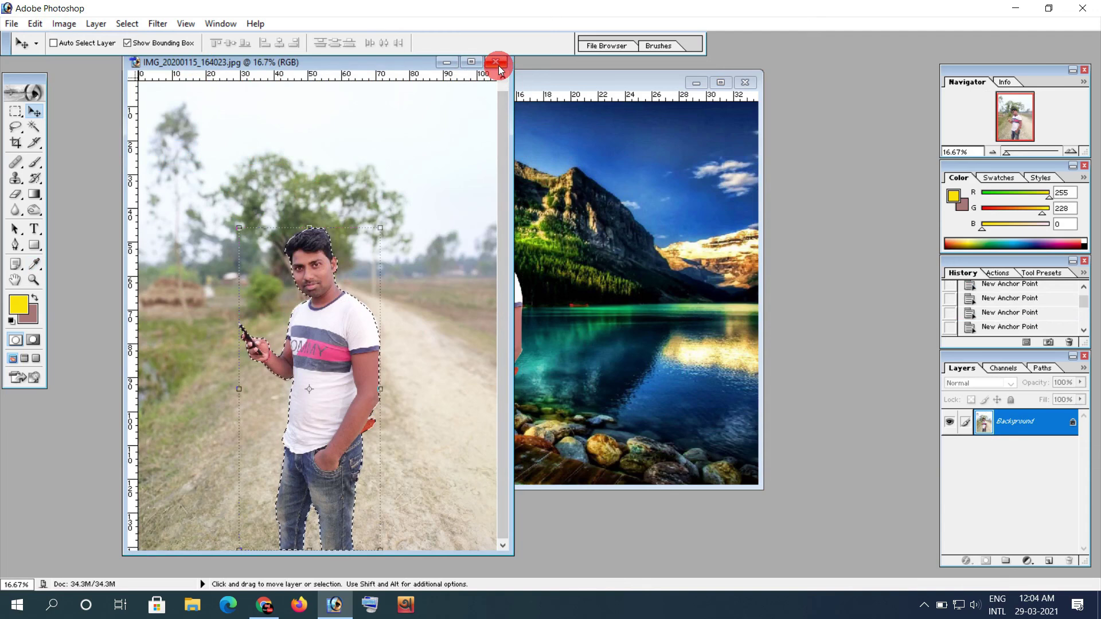
pyautogui.click(557, 233)
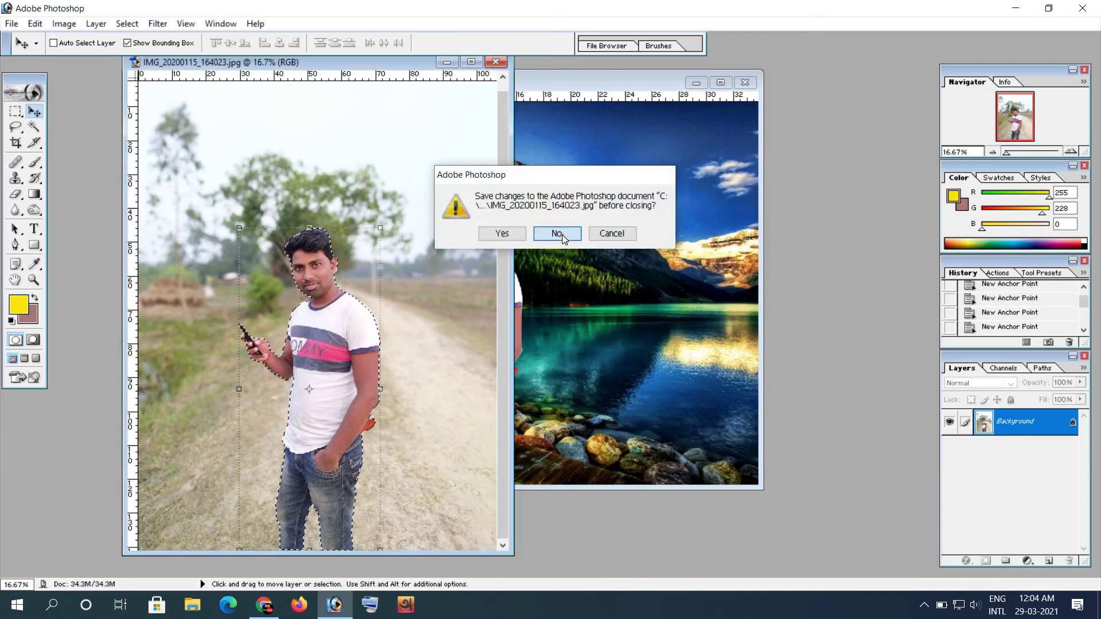
pyautogui.moveTo(541, 83)
pyautogui.mouseDown()
pyautogui.moveTo(581, 92)
pyautogui.moveTo(548, 86)
pyautogui.mouseUp()
# Reopen IMG_20200115_164023.jpg from the Desktop and rotate its canvas 90° clockwise, placed side by side with the lake composite
pyautogui.click(554, 336)
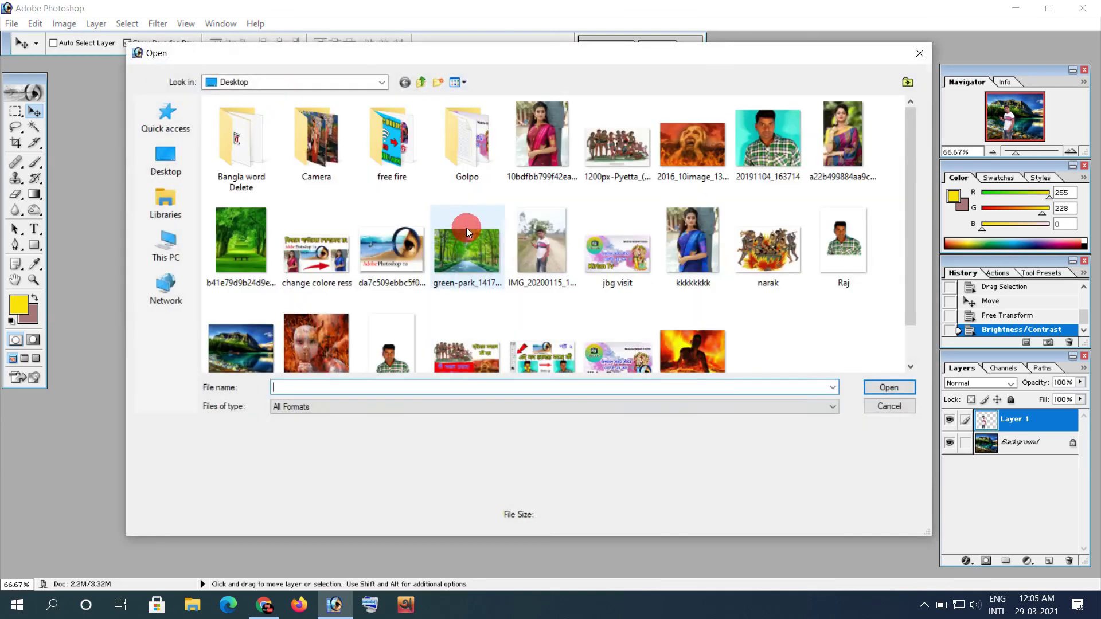
pyautogui.click(541, 256)
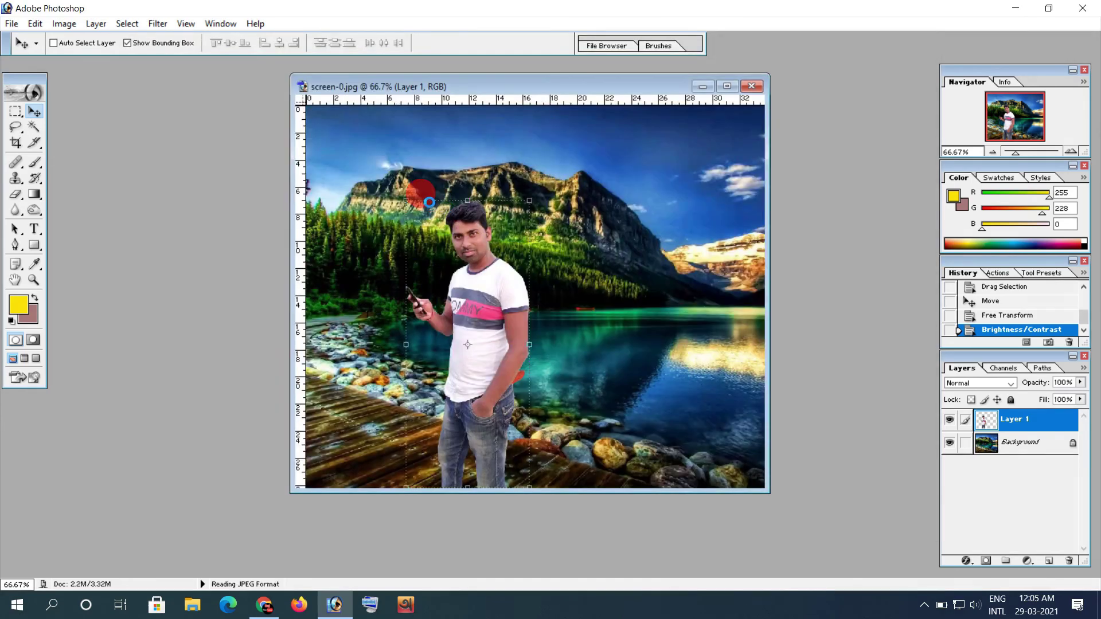
pyautogui.click(63, 23)
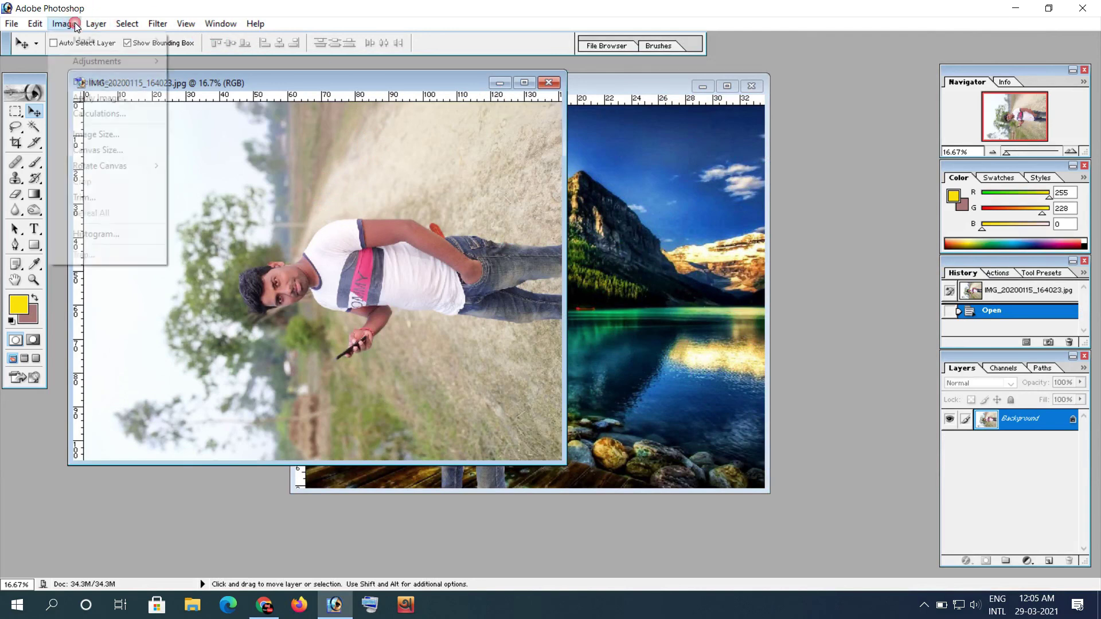
pyautogui.moveTo(125, 168)
pyautogui.click(198, 180)
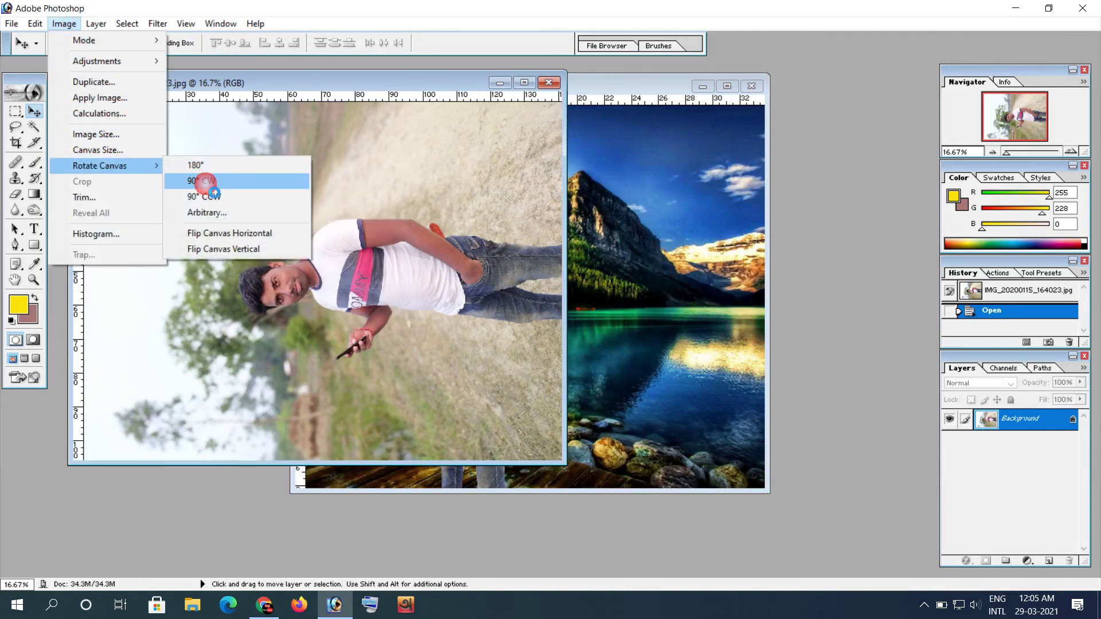
pyautogui.moveTo(525, 97); pyautogui.dragTo(610, 126)
pyautogui.click(590, 138)
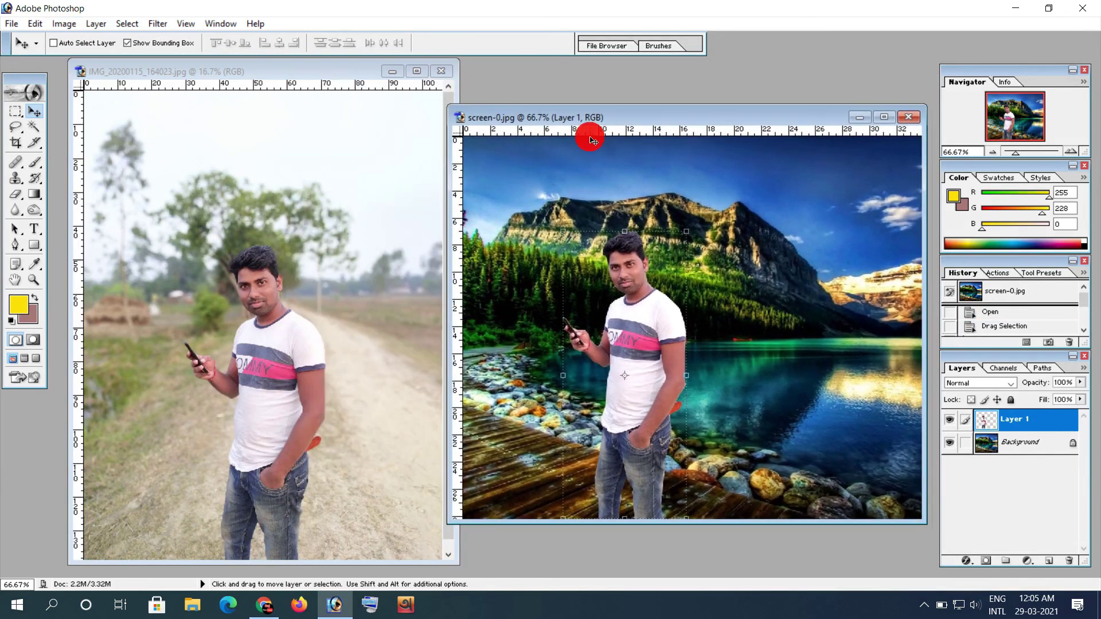